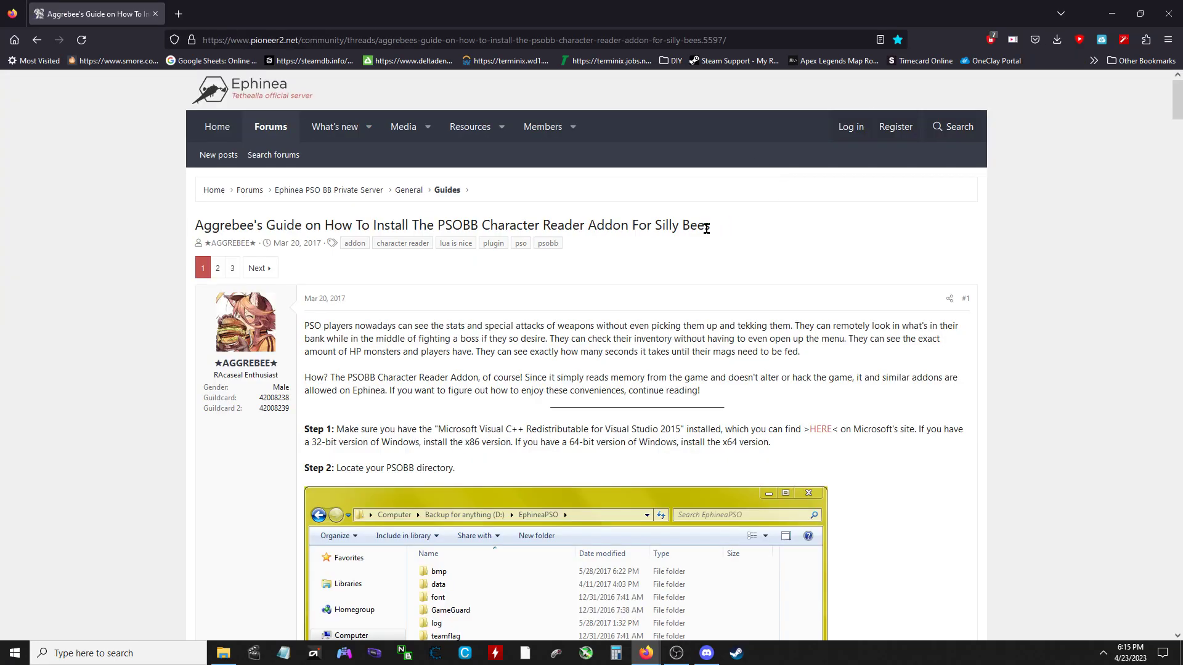
Step: Return to the web search results for "aggrebee's" and reopen the guide on installing the PSOBB Character Reader Addon
key(alt+Left)
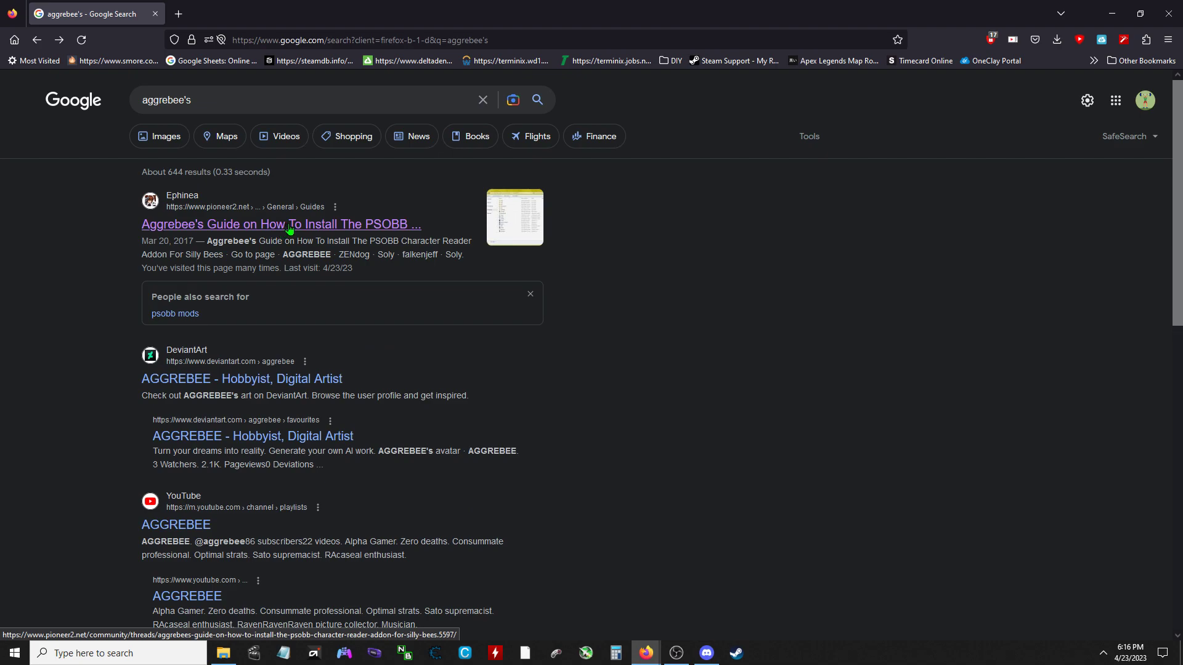
click(212, 100)
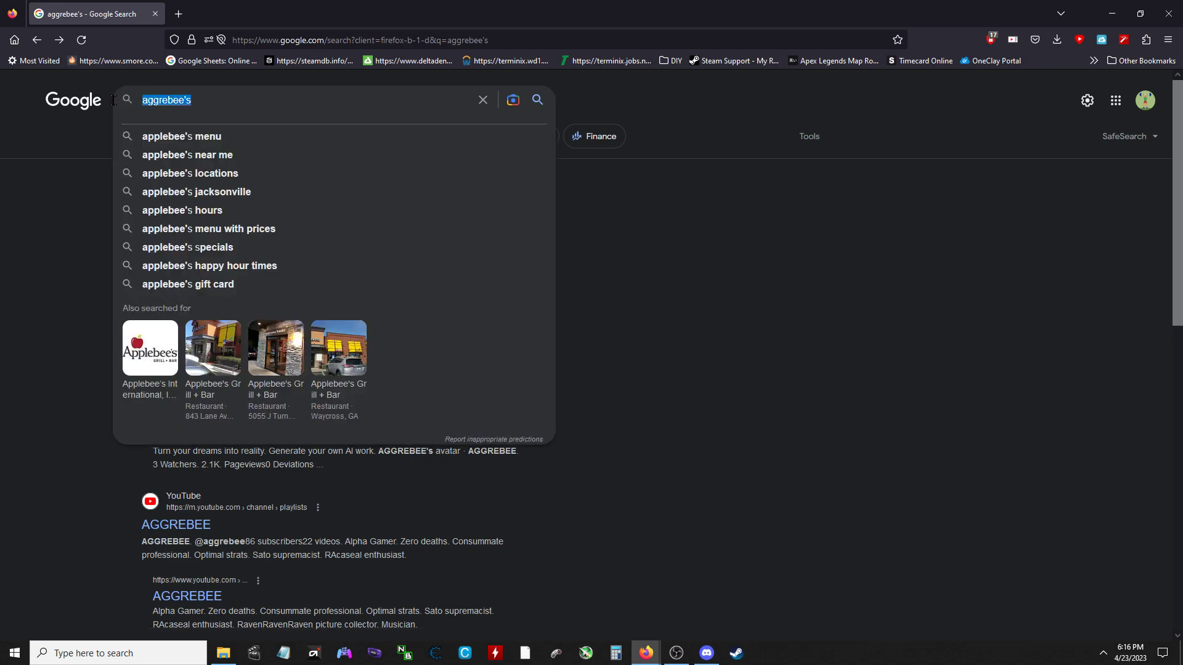
click(853, 321)
click(312, 226)
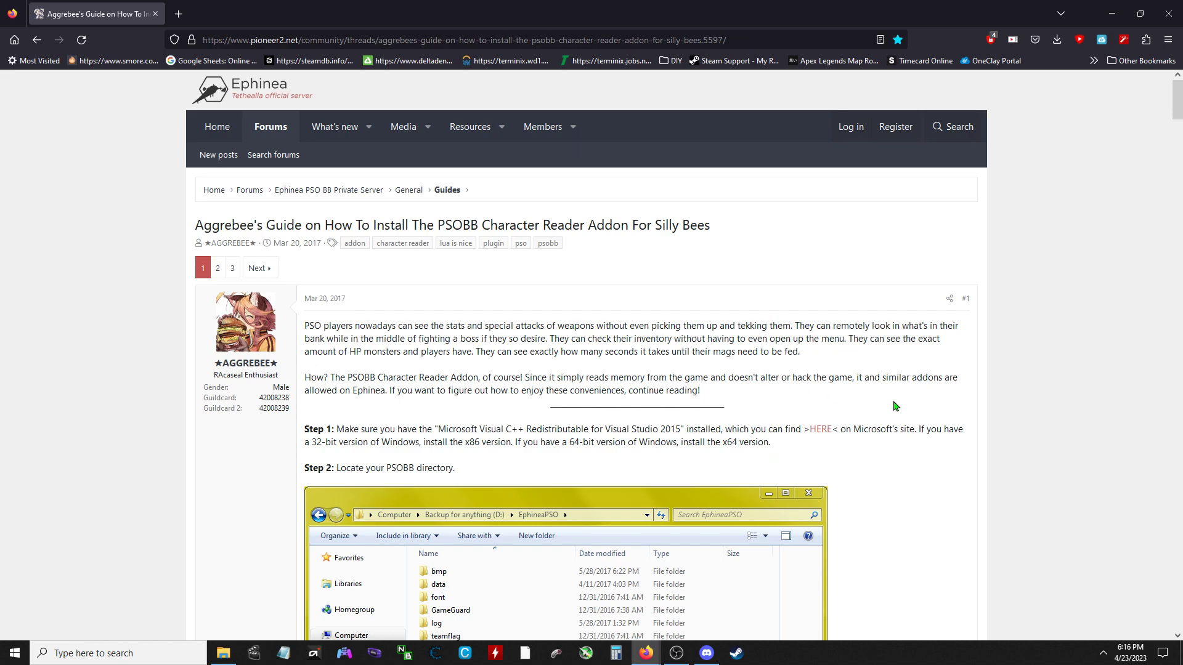
Step: Follow the guide's Step 4 link to the PSOBBMod-Addons repository and open its base plugin release page
scroll(895, 406, down, 20)
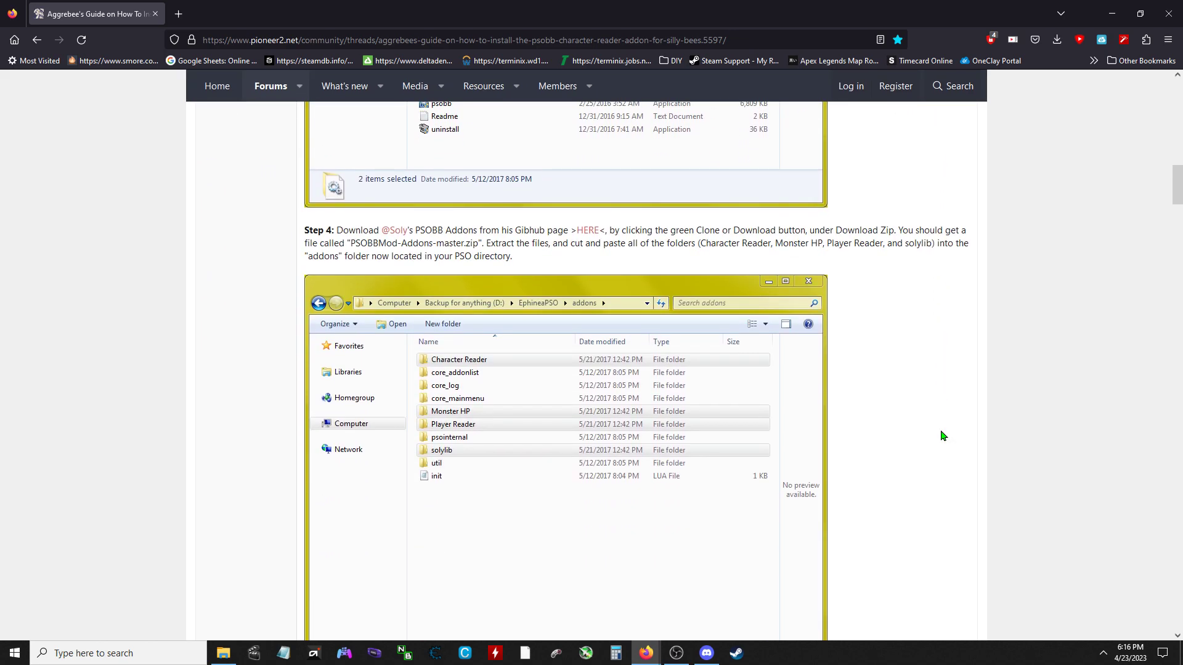
click(592, 232)
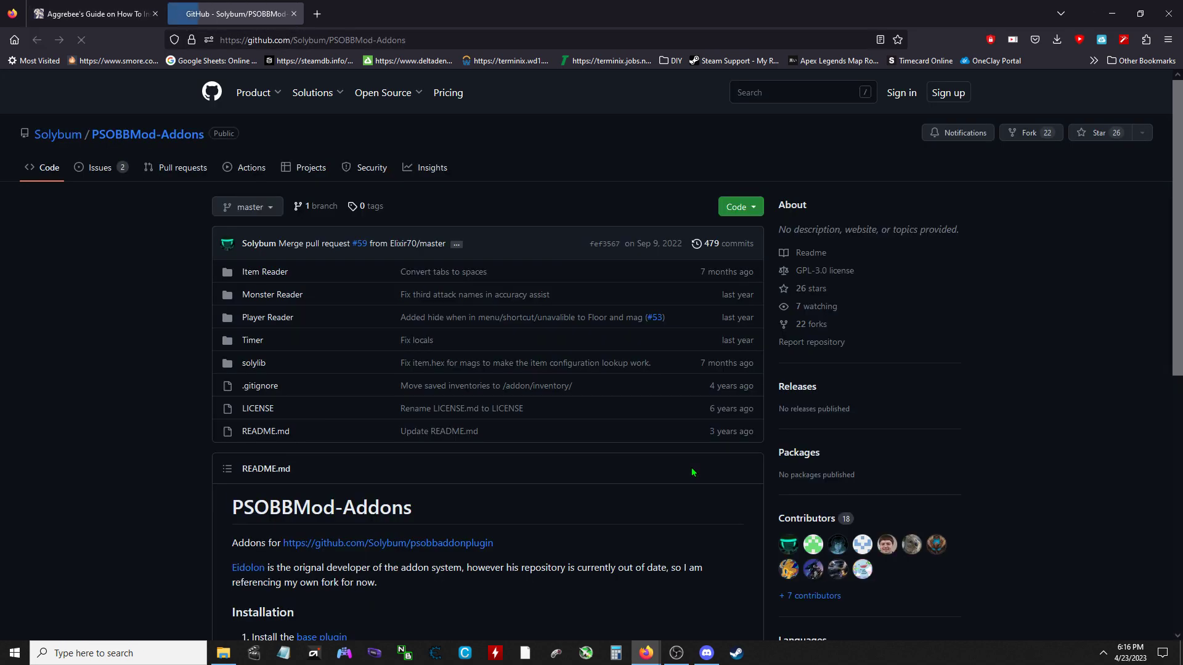
scroll(602, 424, down, 5)
scroll(602, 425, down, 1)
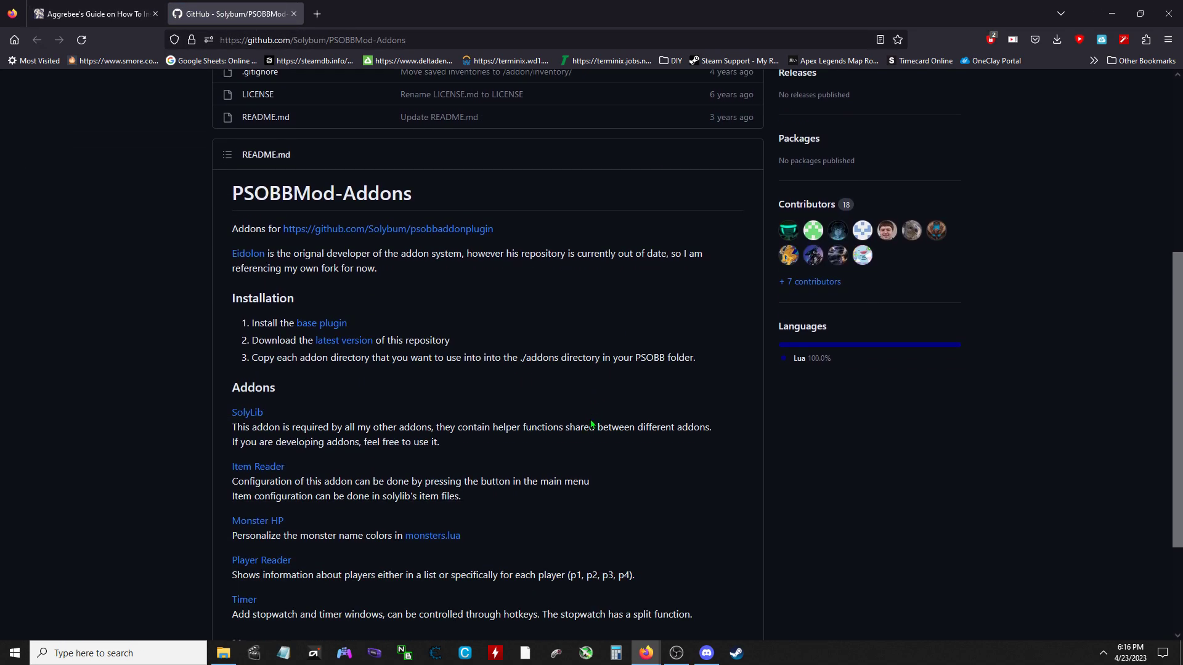
click(322, 324)
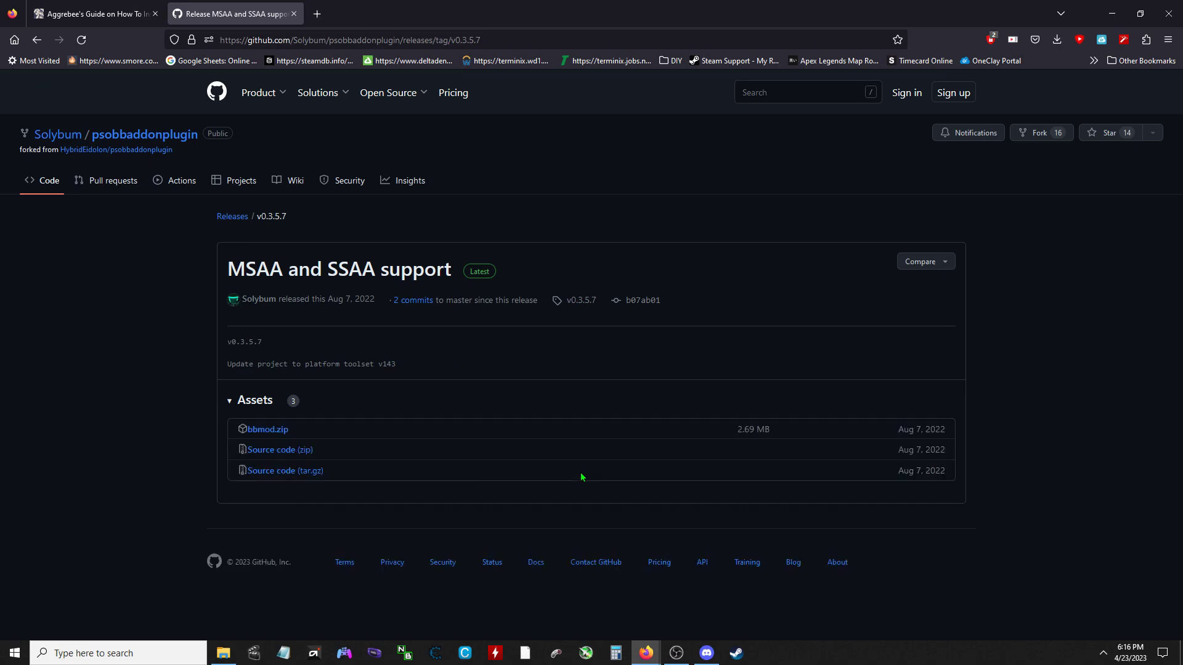
Step: Download bbmod.zip from the base plugin release and the latest version of the PSOBBMod-Addons repository
click(278, 432)
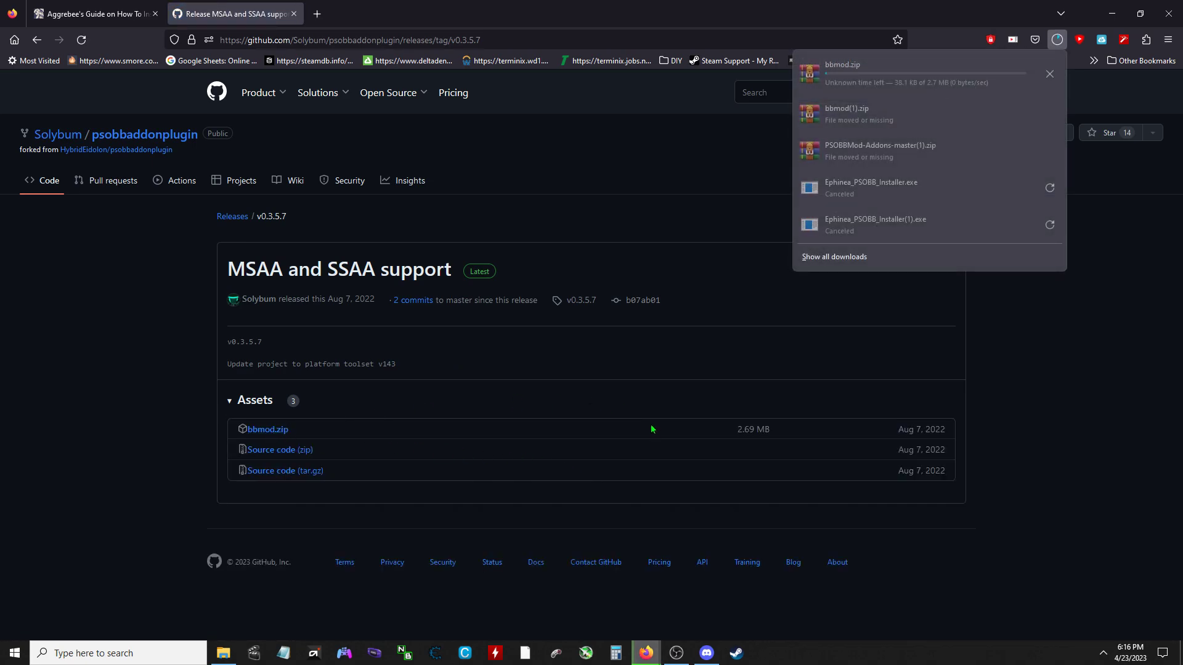
click(1024, 400)
key(alt+Left)
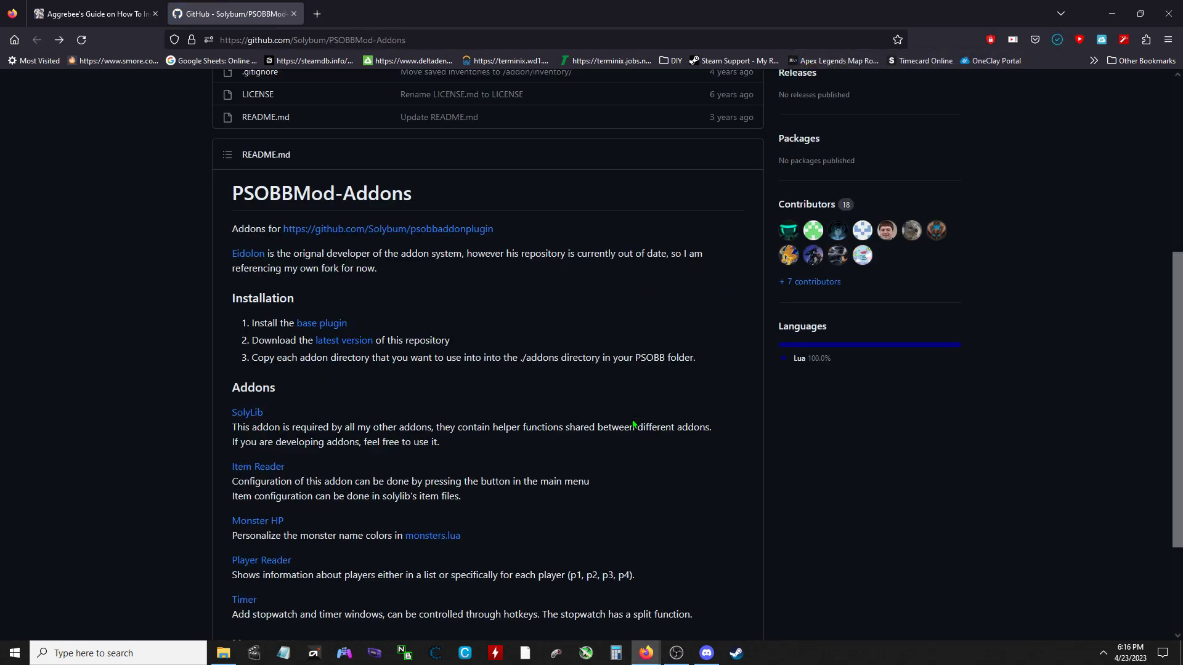
click(344, 346)
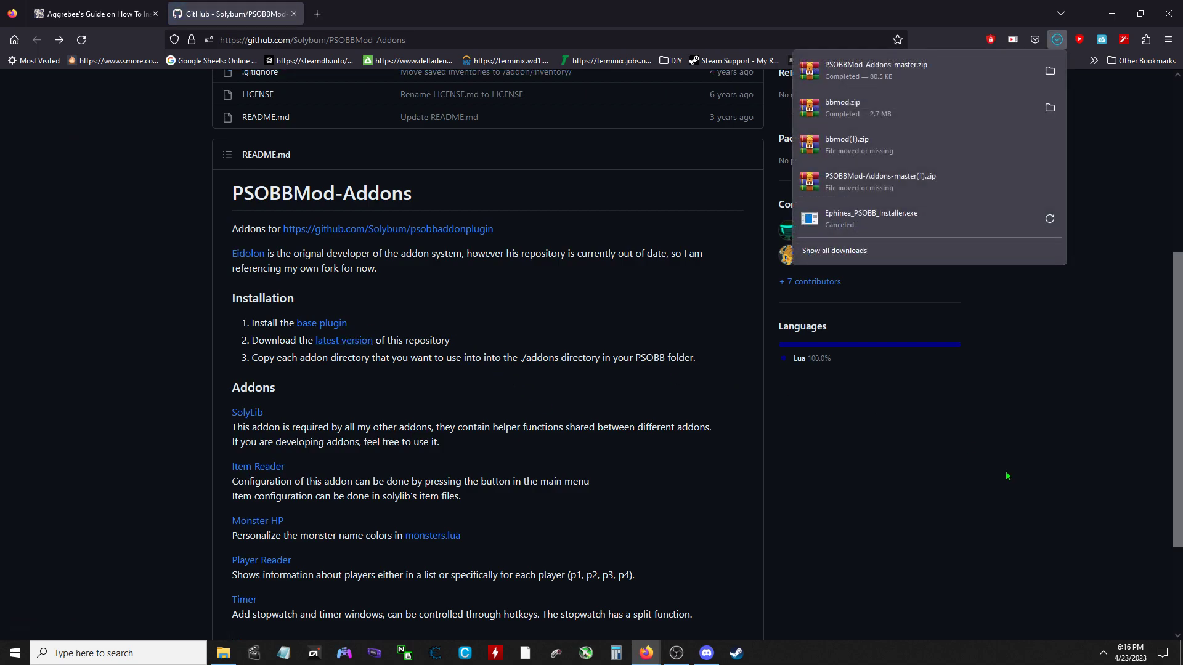
Step: Move PSOBBMod-Addons-master.zip and bbmod.zip from the Downloads folder into the desktop PSOBB folder and open that folder
click(1050, 71)
click(1112, 14)
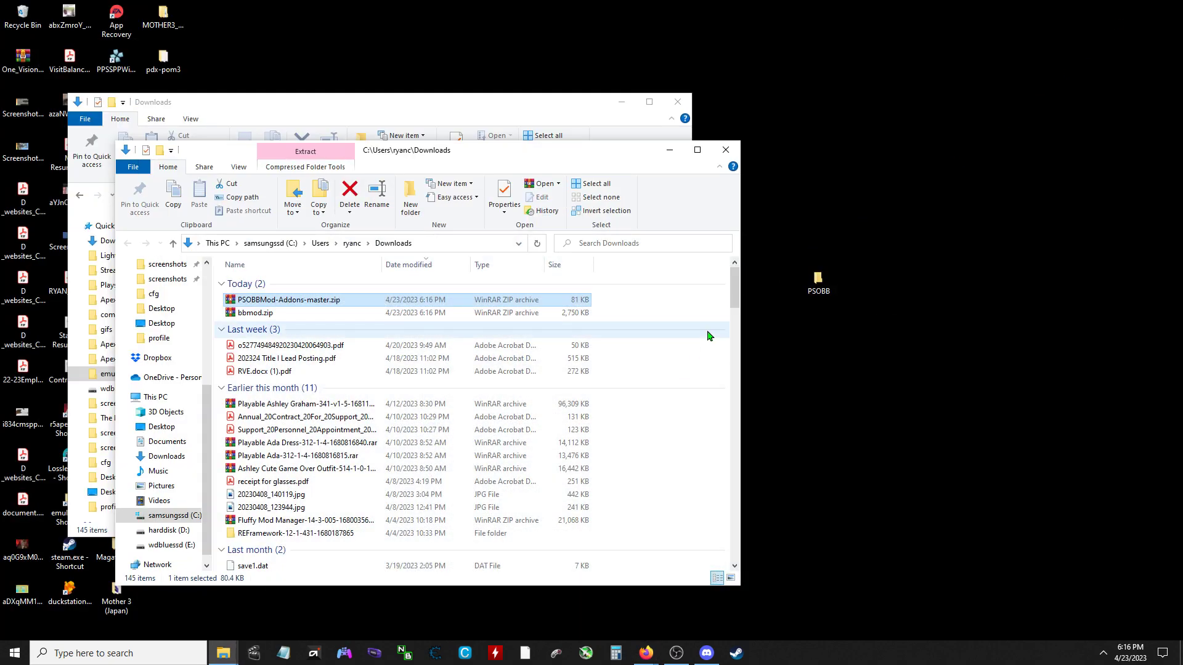
drag(322, 302, 826, 285)
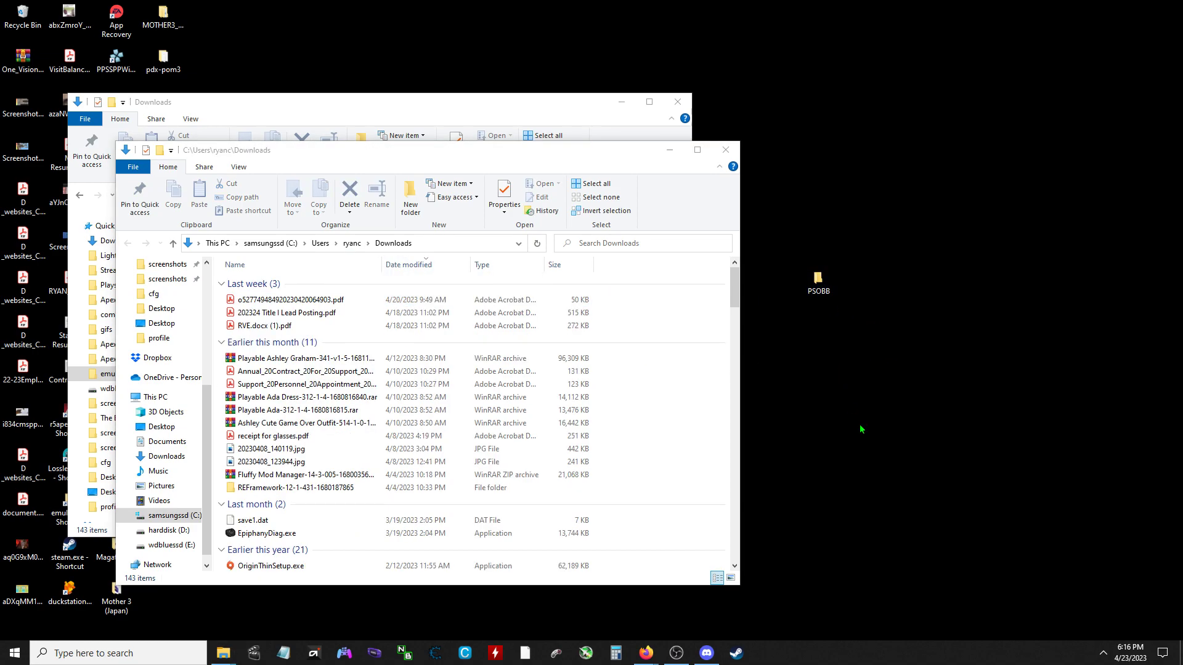
double_click(821, 282)
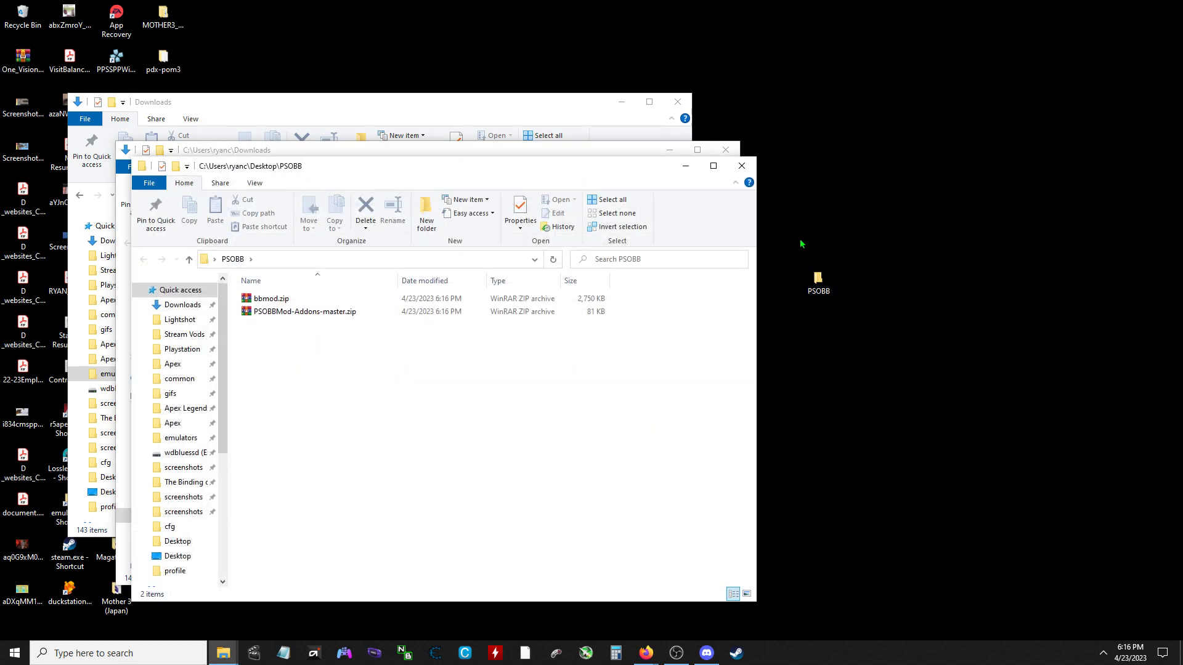
Step: Locate Ephinea_PSOBB_Installer.exe in the Downloads folder and launch it
click(564, 104)
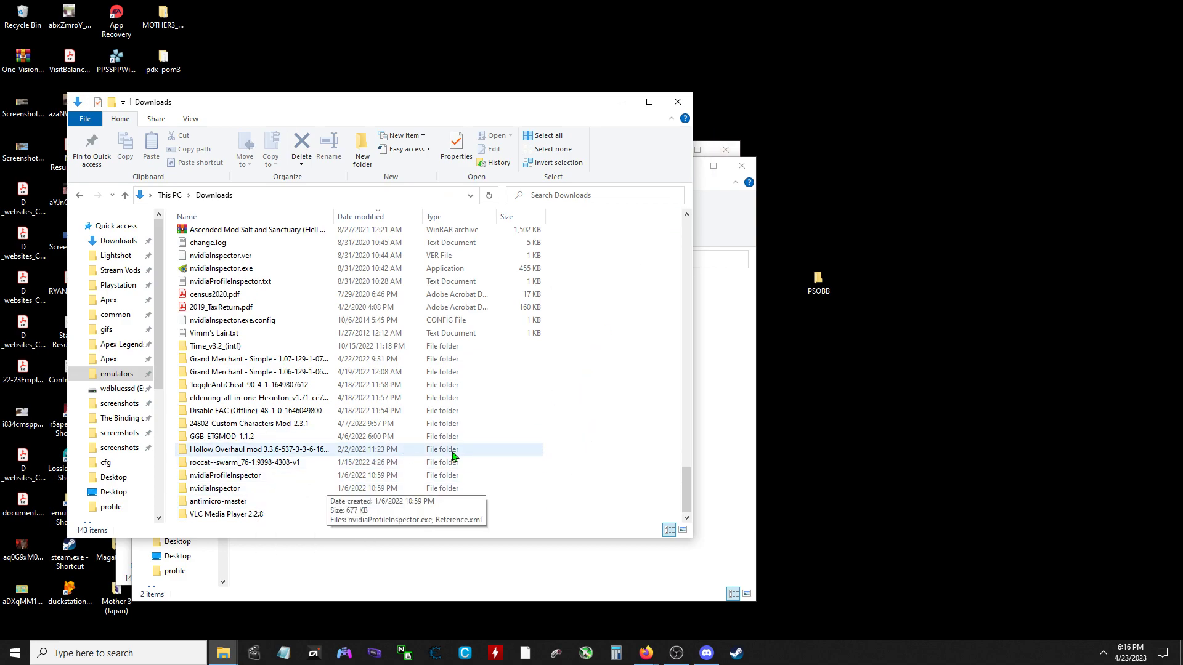
key(e)
key(e)
key(e)
key(e)
key(e)
key(e)
key(e)
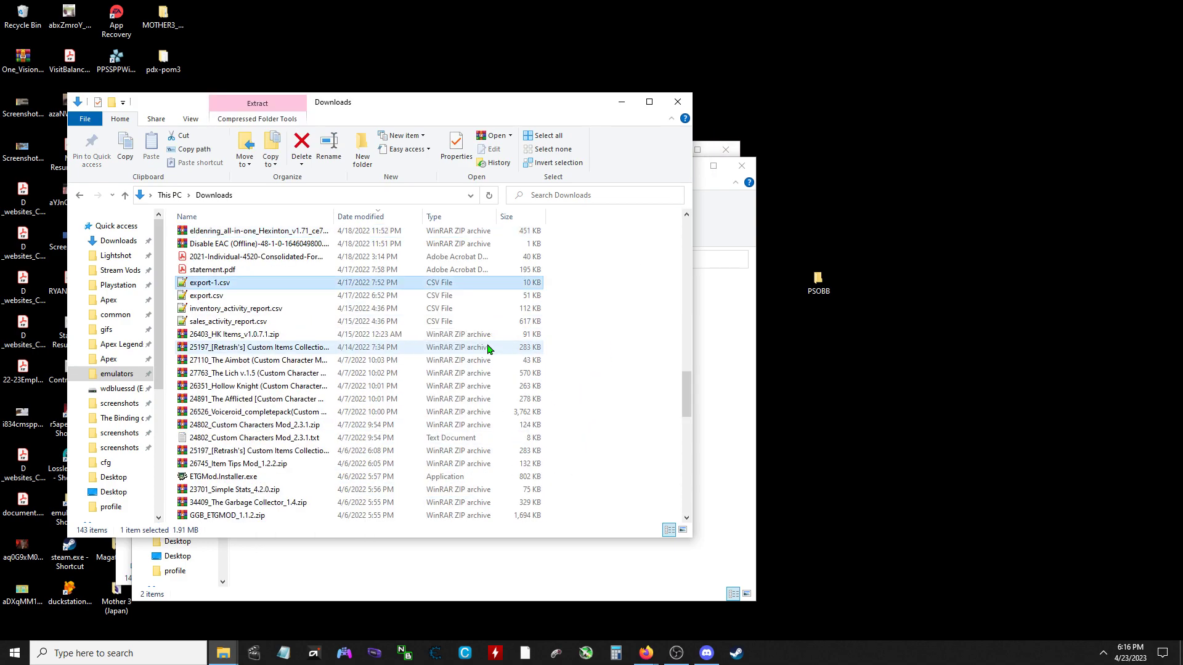
key(e)
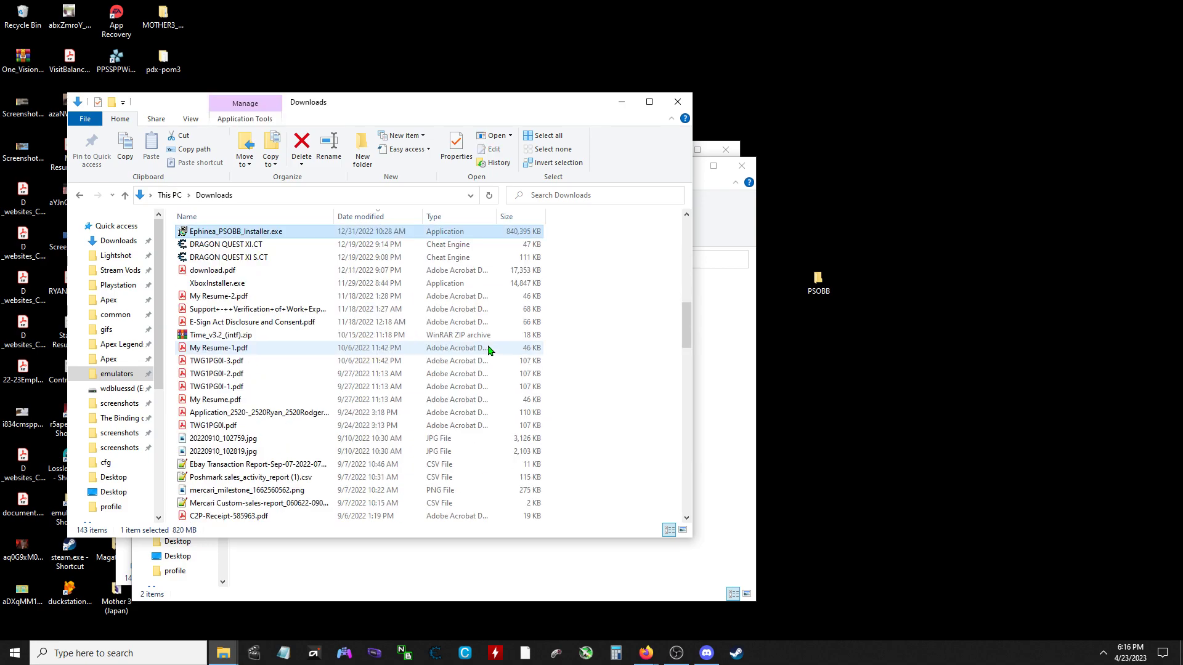
double_click(269, 235)
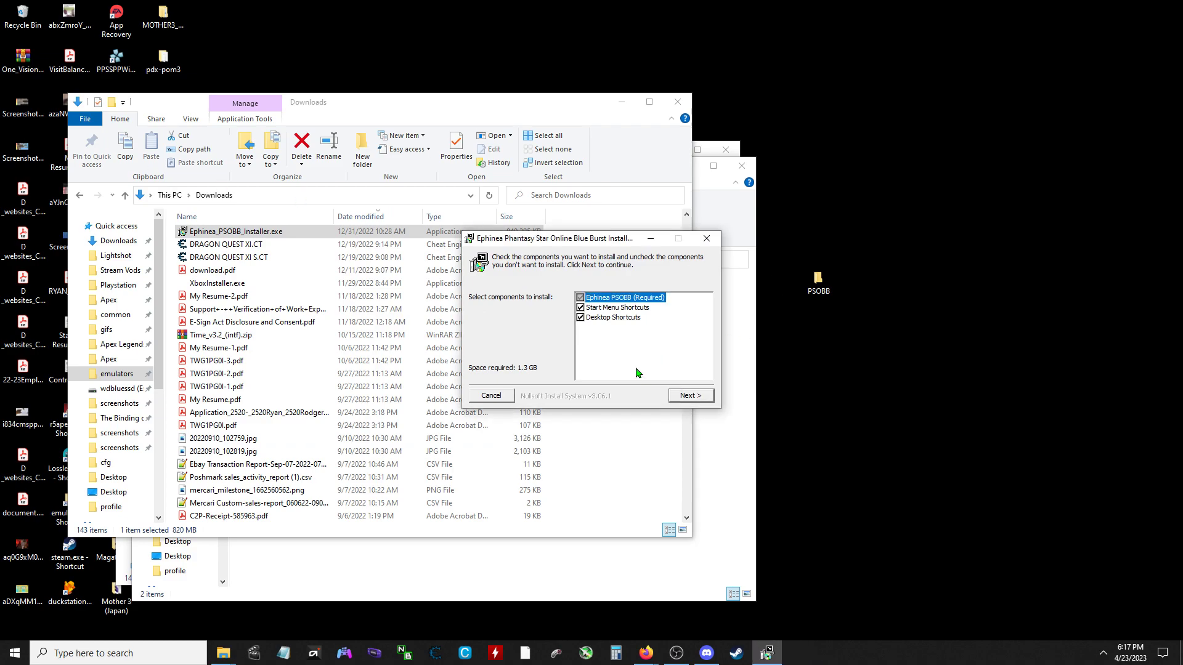
Step: Install Ephinea PSOBB without Start Menu shortcuts into the EphineaPSO subfolder of the desktop PSOBB folder and close the installer
click(615, 308)
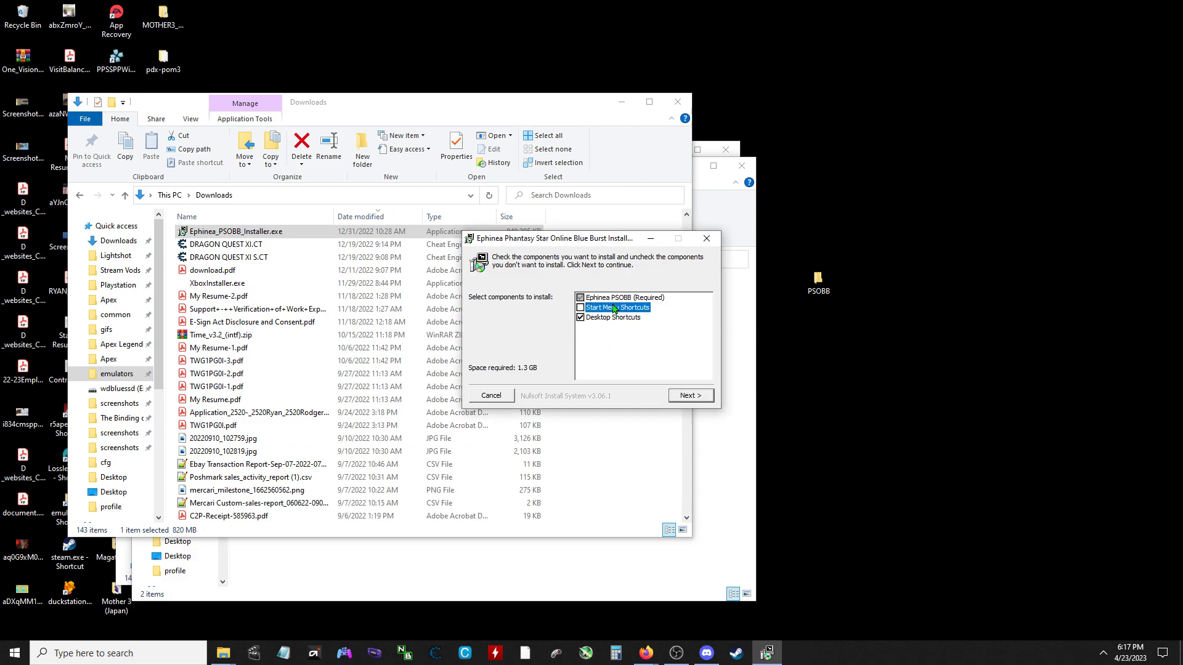
click(698, 399)
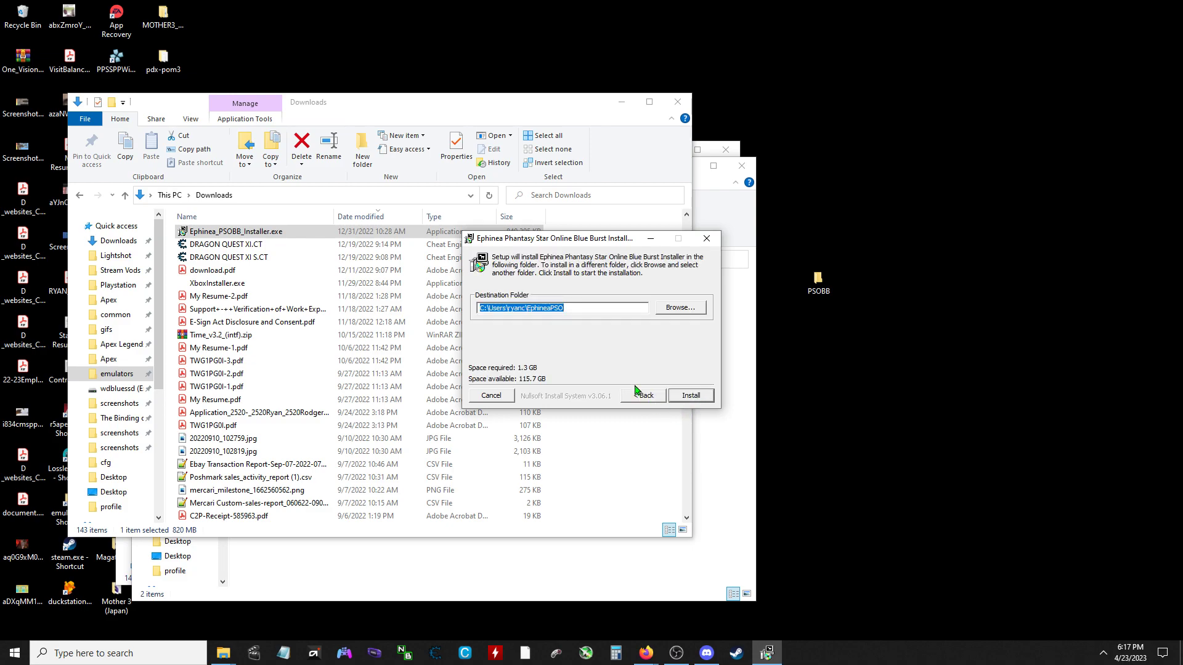
click(680, 307)
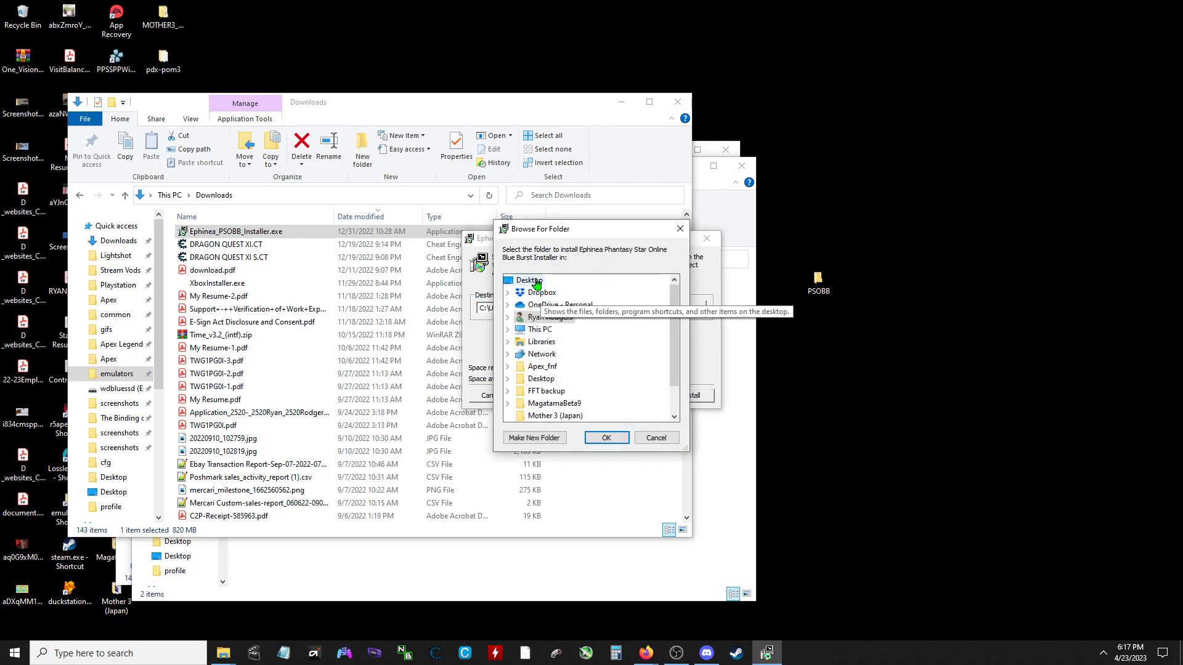
double_click(540, 329)
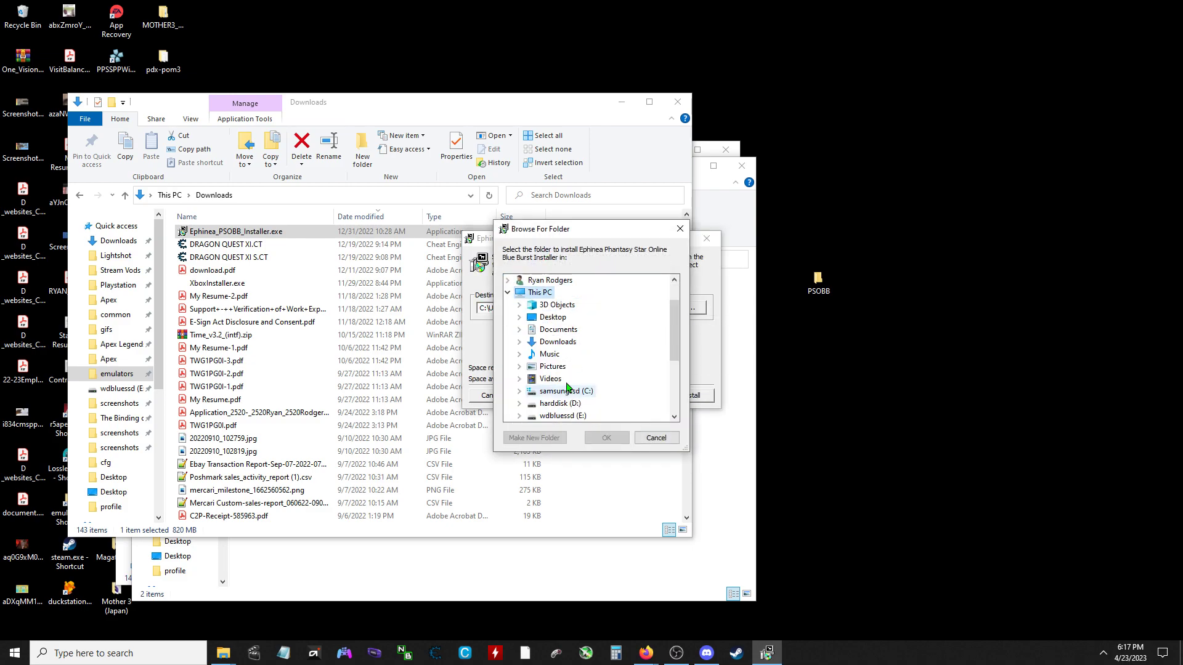
double_click(553, 316)
scroll(627, 375, down, 3)
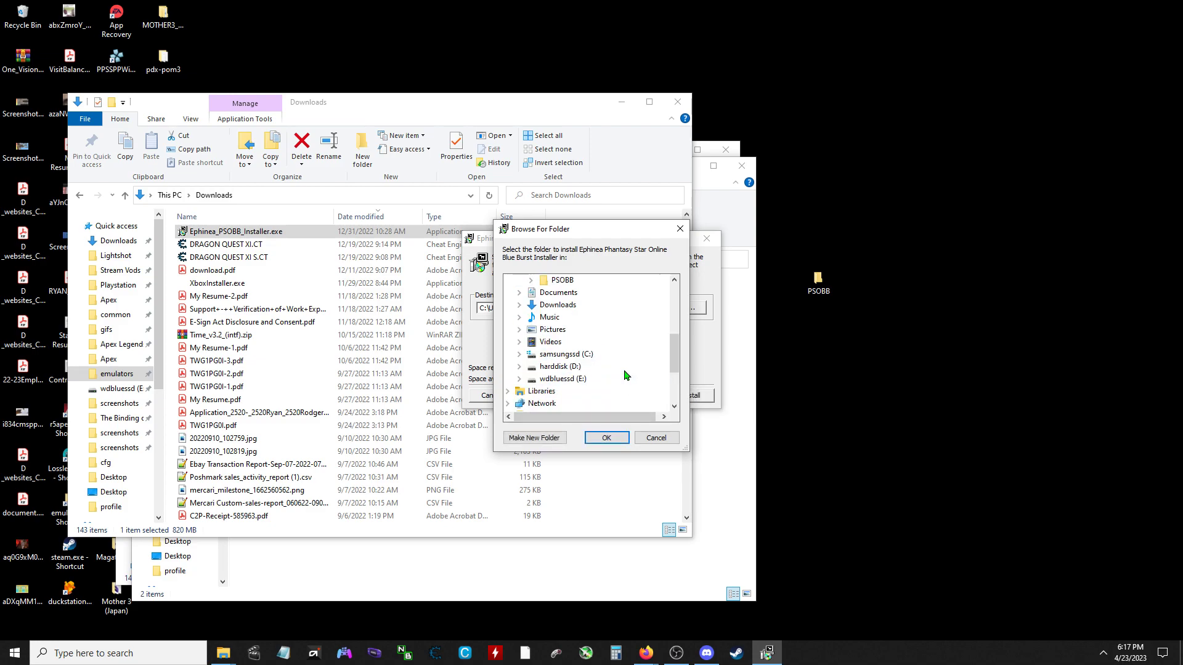
click(562, 280)
click(606, 437)
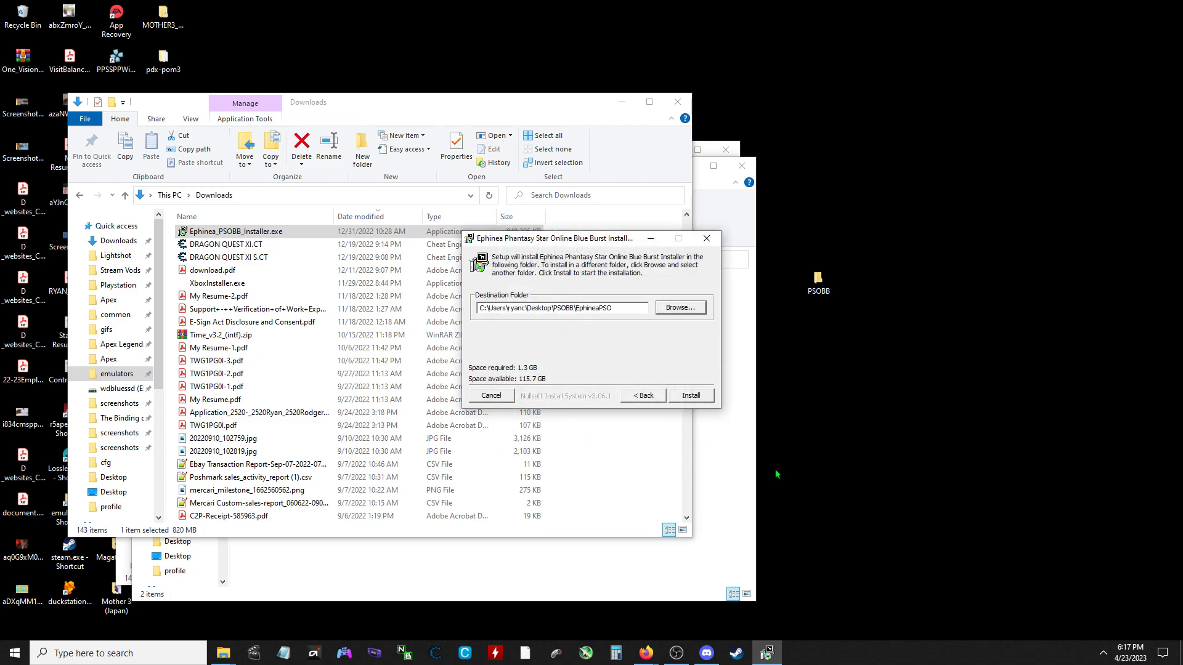
click(691, 395)
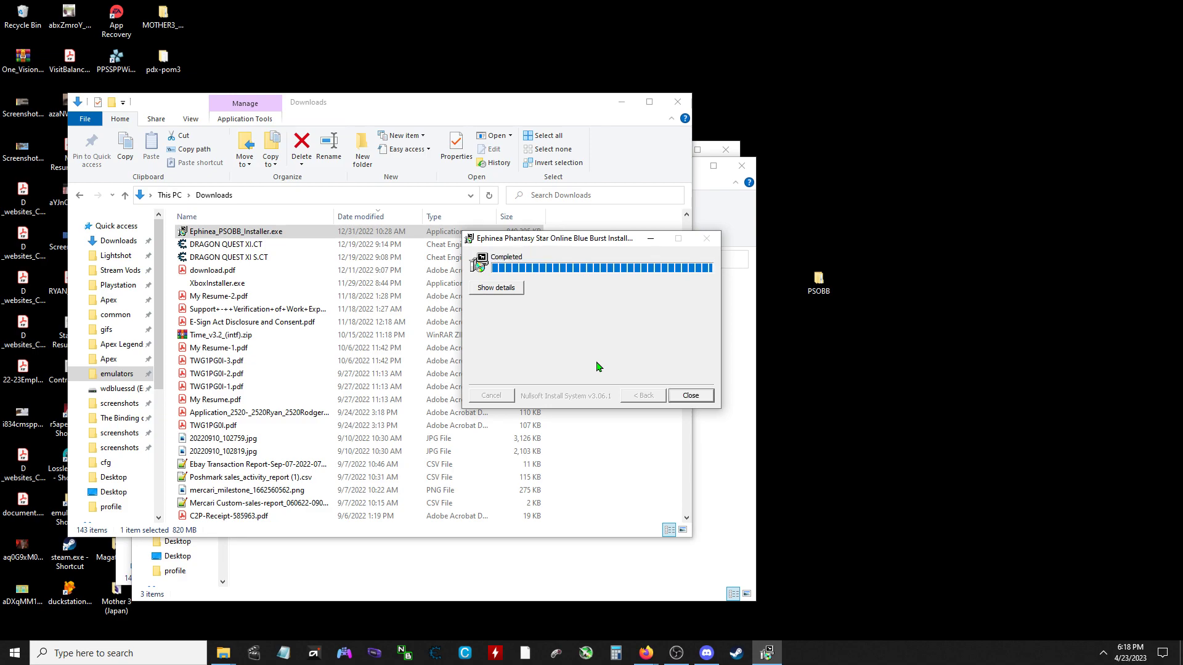
click(690, 396)
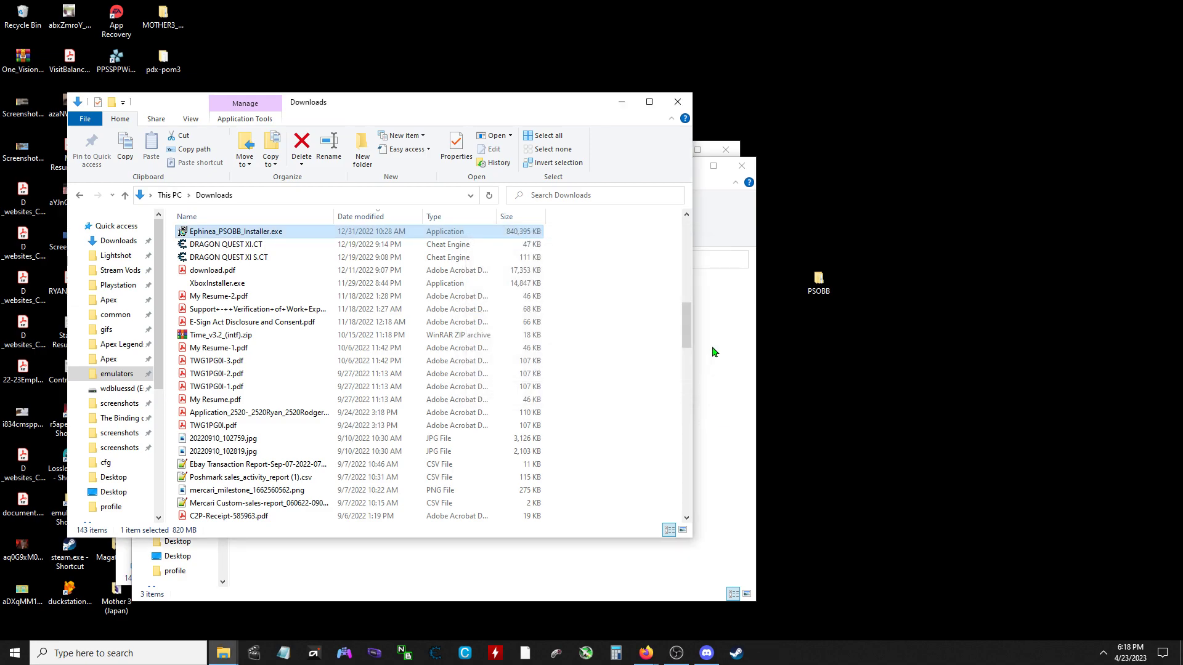
Step: Run online.exe from the EphineaPSO folder inside PSOBB, let the Ephinea launcher load, and quit it
double_click(822, 283)
double_click(266, 298)
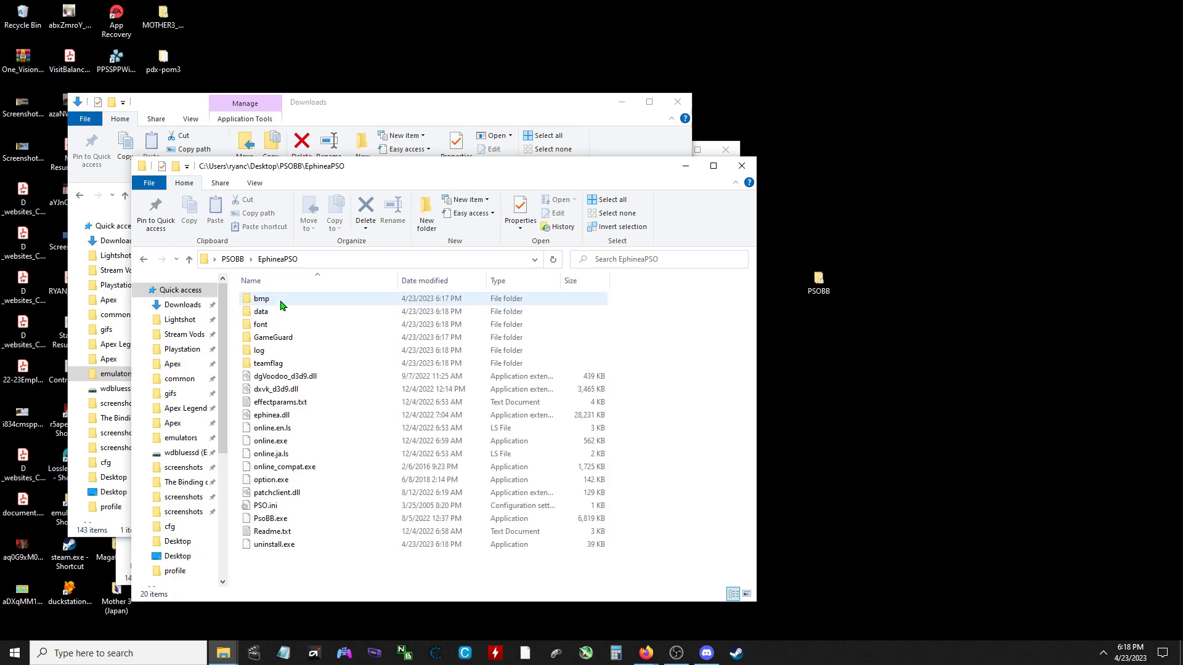
click(277, 444)
key(Return)
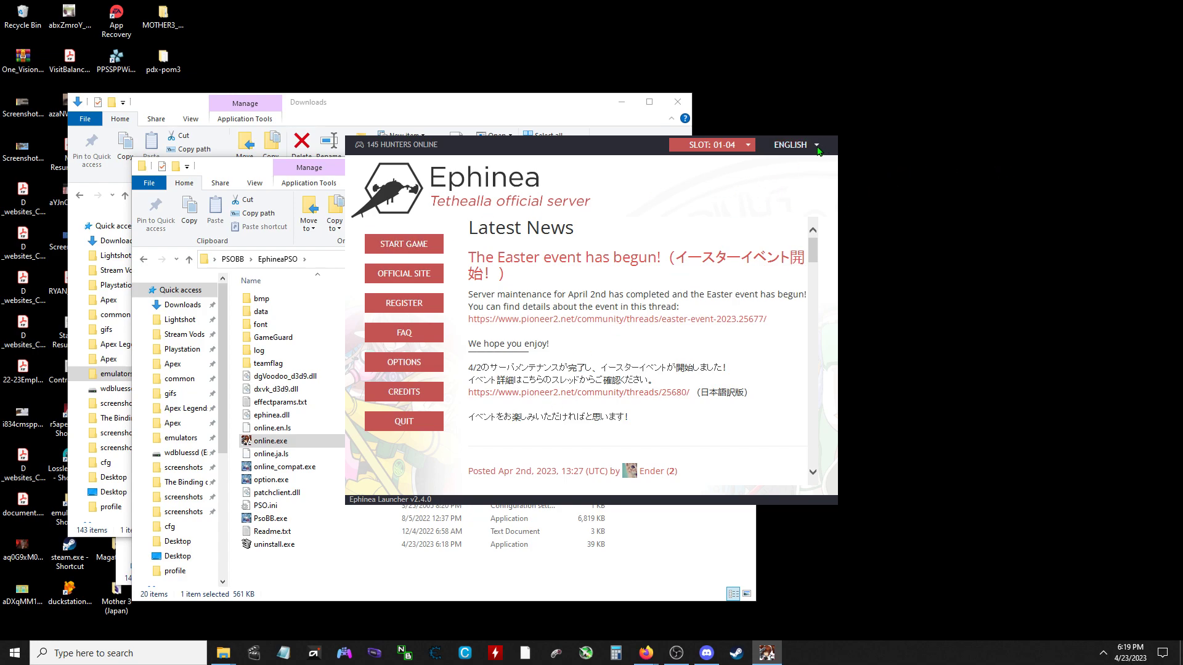
click(403, 421)
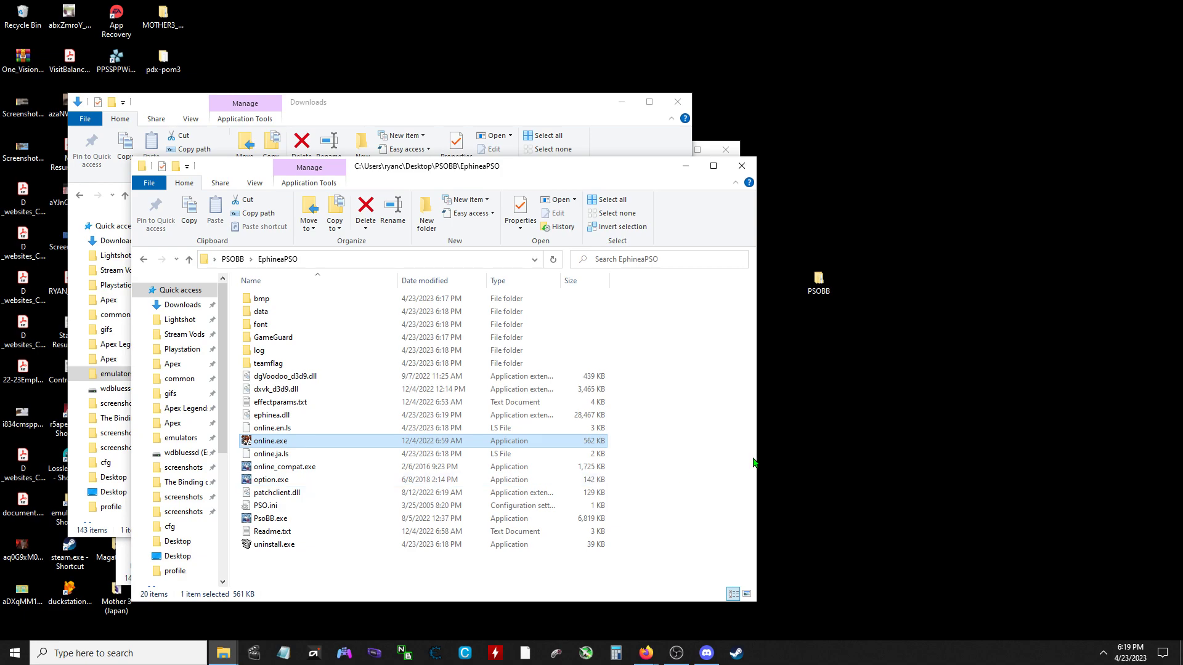
Step: Open the PSOBB folder in a second window beside the EphineaPSO one and extract bbmod.zip in place
double_click(818, 281)
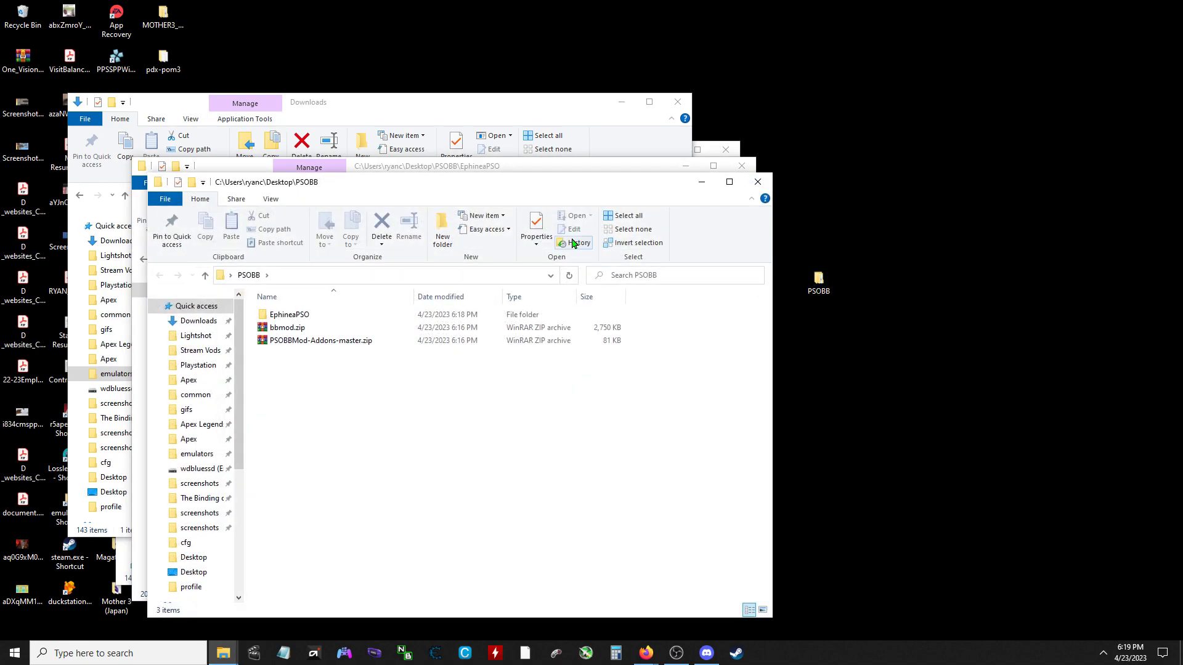
drag(584, 185, 993, 170)
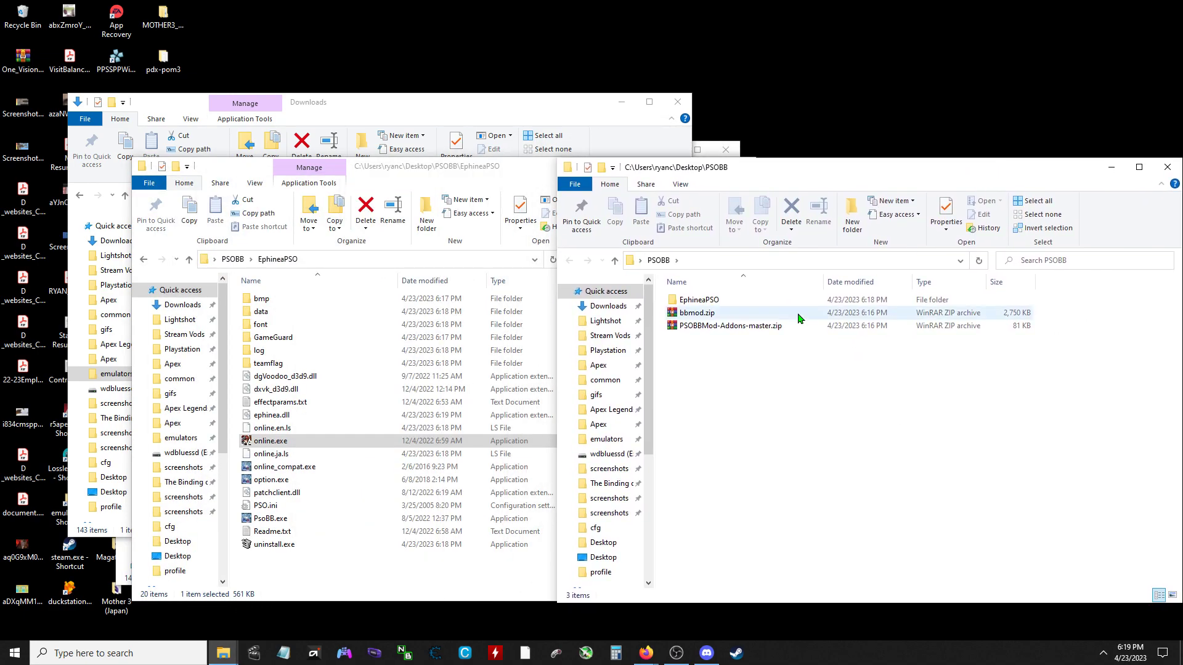
right_click(710, 313)
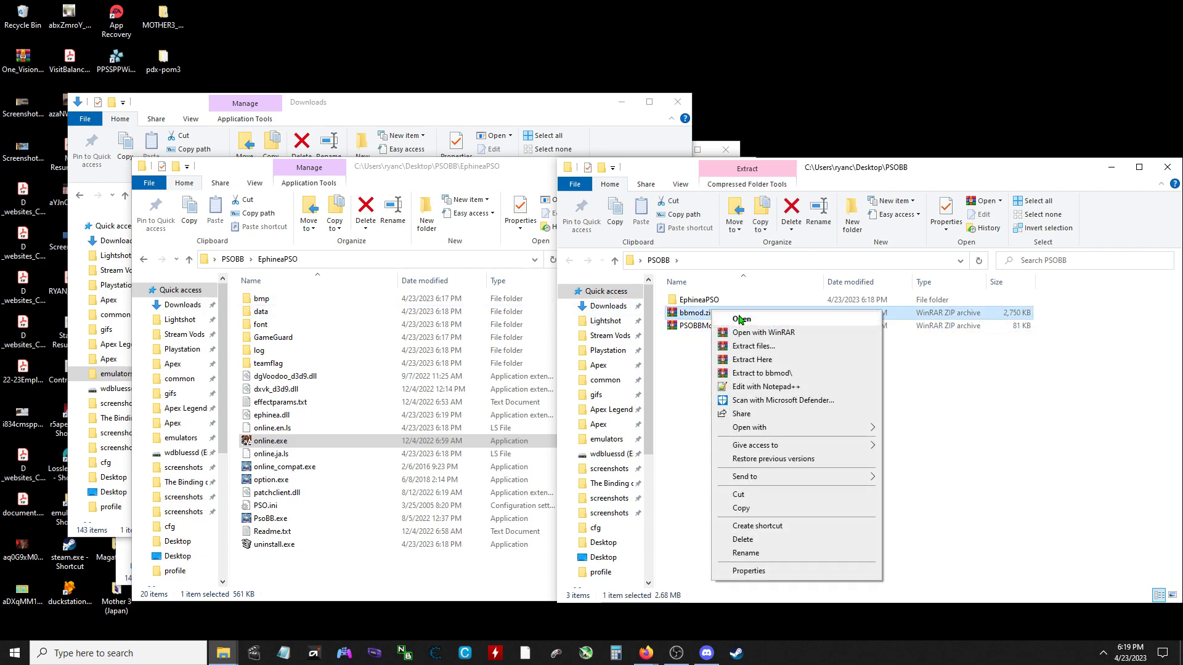
click(774, 361)
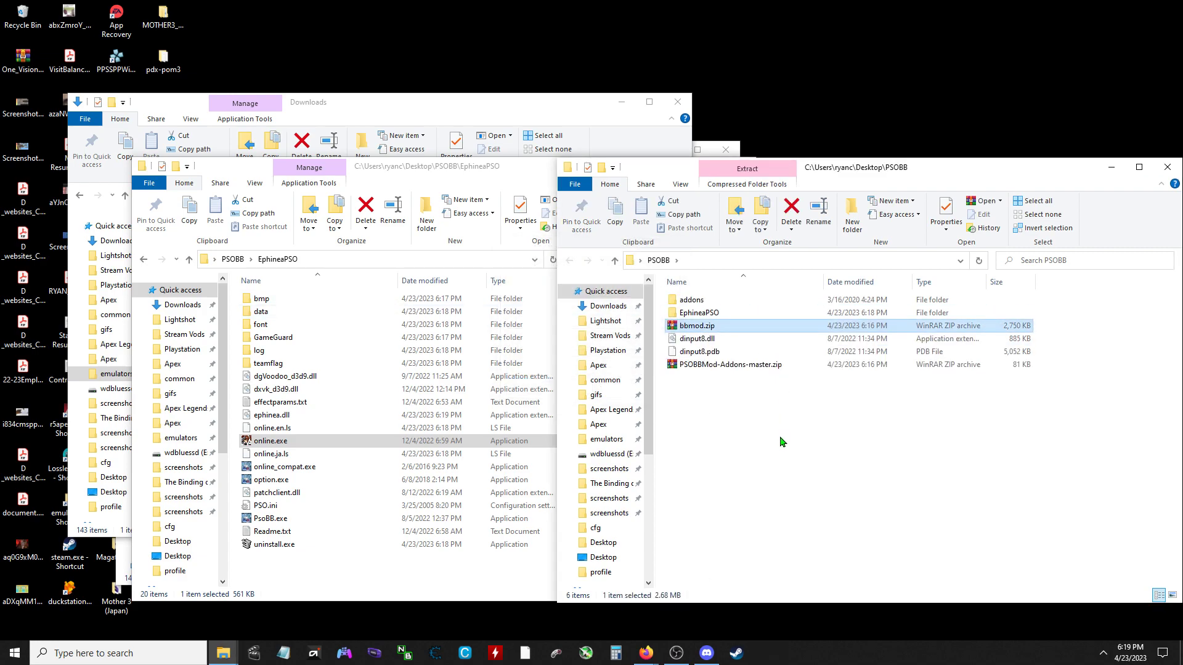
Step: Move the extracted addons folder, dinput8.dll and dinput8.pdb into the EphineaPSO folder
click(716, 352)
ctrl+click(715, 340)
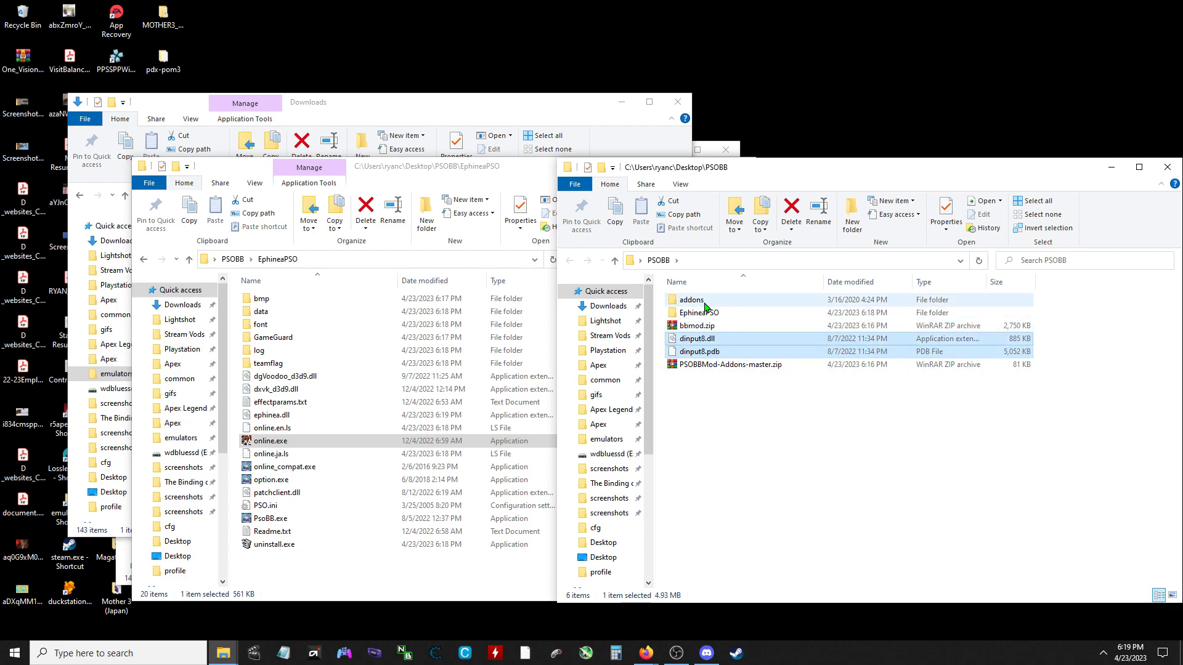
ctrl+click(712, 300)
drag(720, 302, 317, 542)
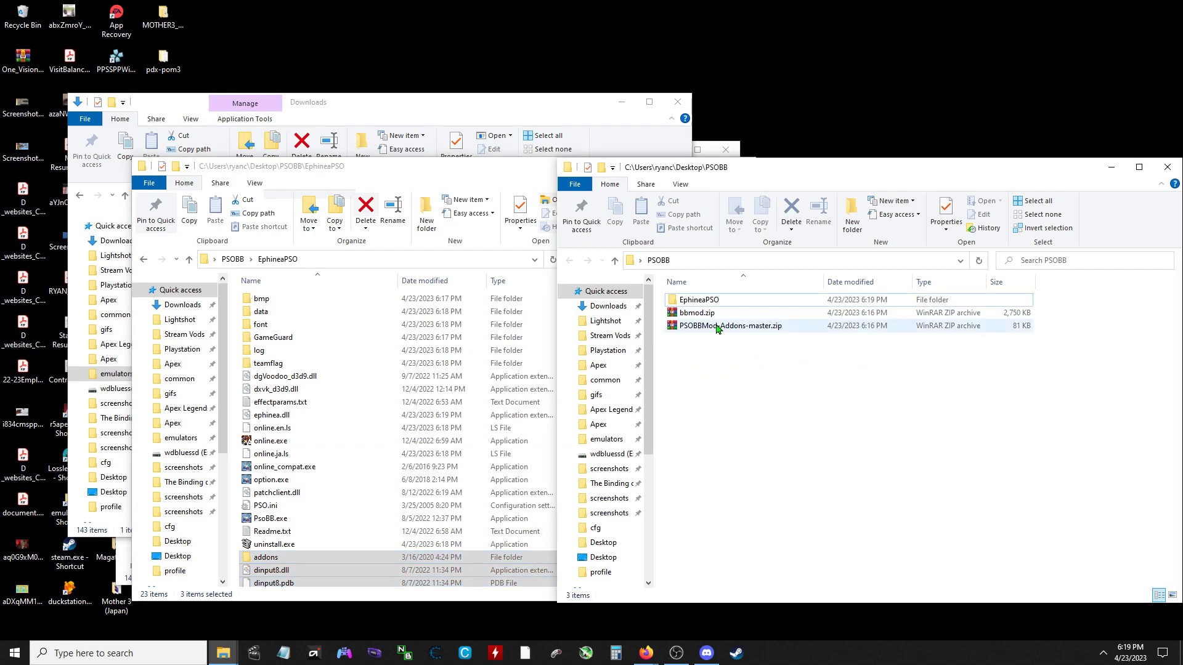
Step: Extract PSOBBMod-Addons-master.zip in the PSOBB folder
right_click(719, 329)
click(764, 382)
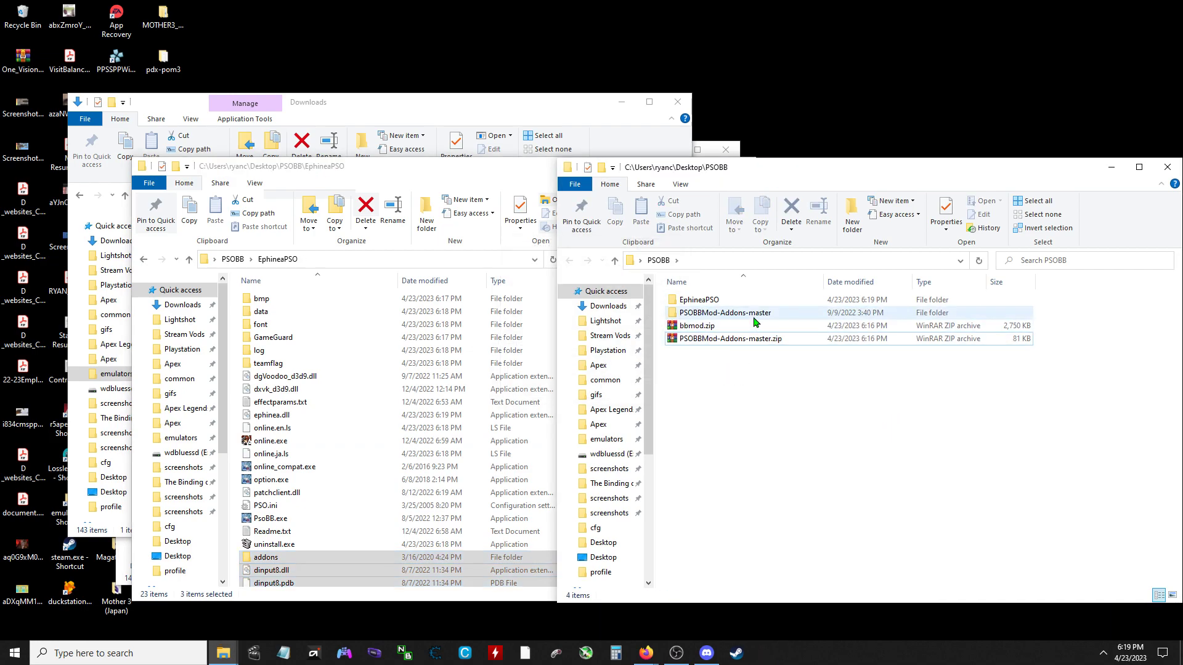
Step: Move everything inside the extracted PSOBBMod-Addons-master folder into the addons folder of EphineaPSO
double_click(752, 313)
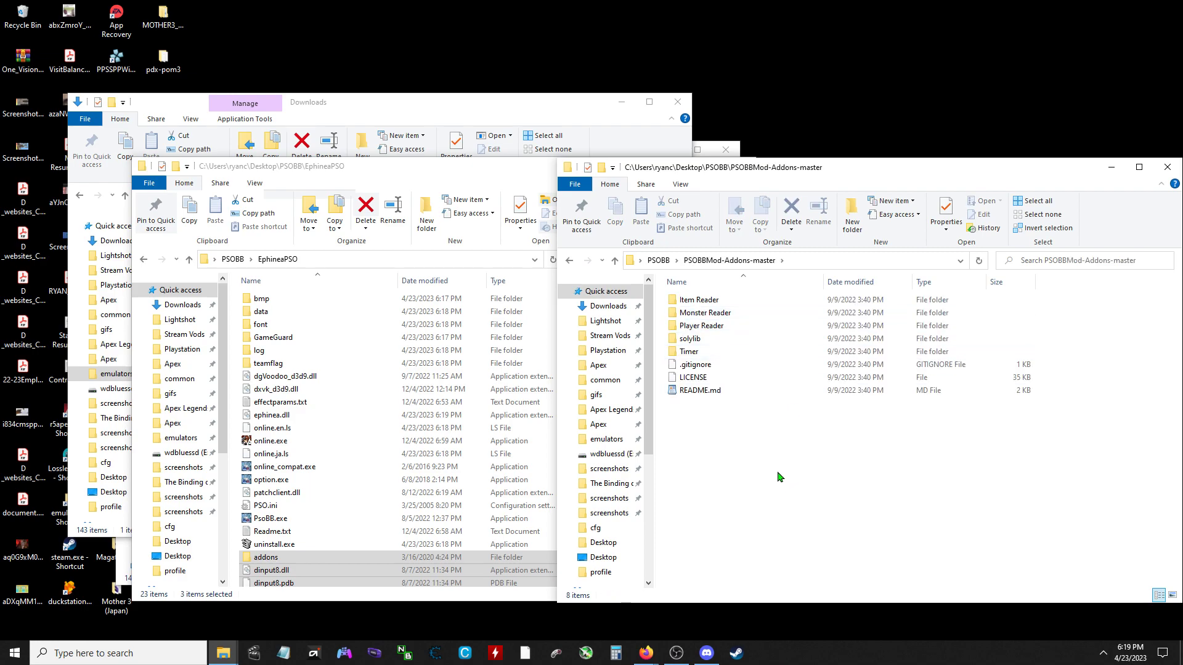
click(726, 300)
key(ctrl+a)
drag(703, 301, 268, 557)
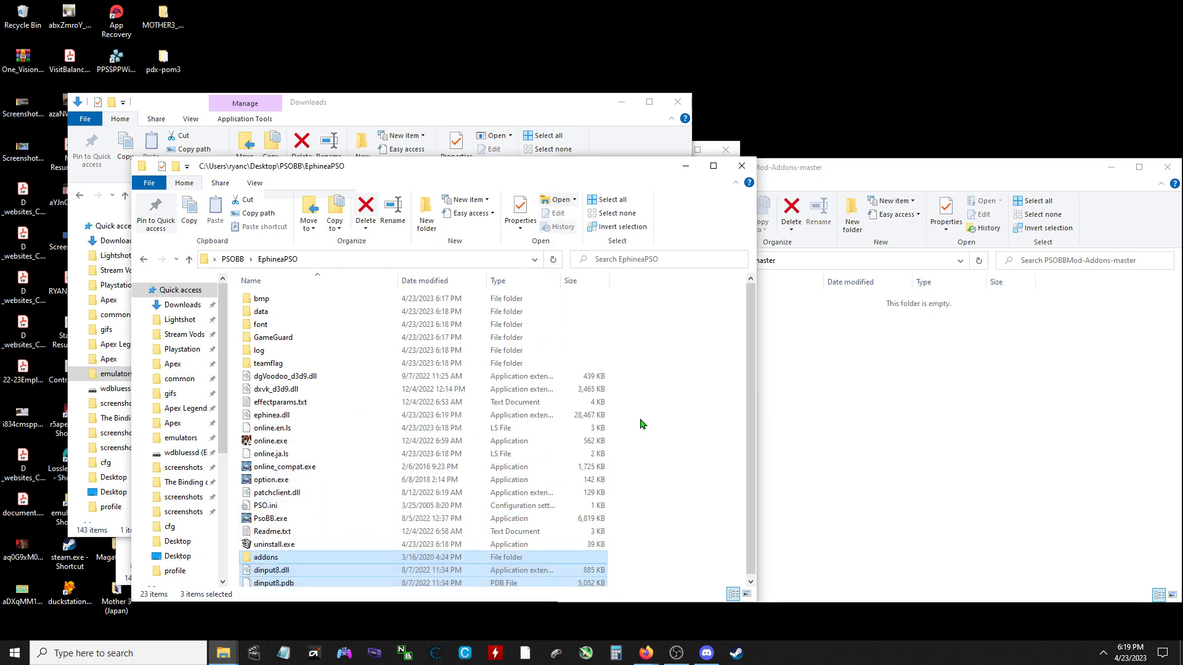
click(829, 468)
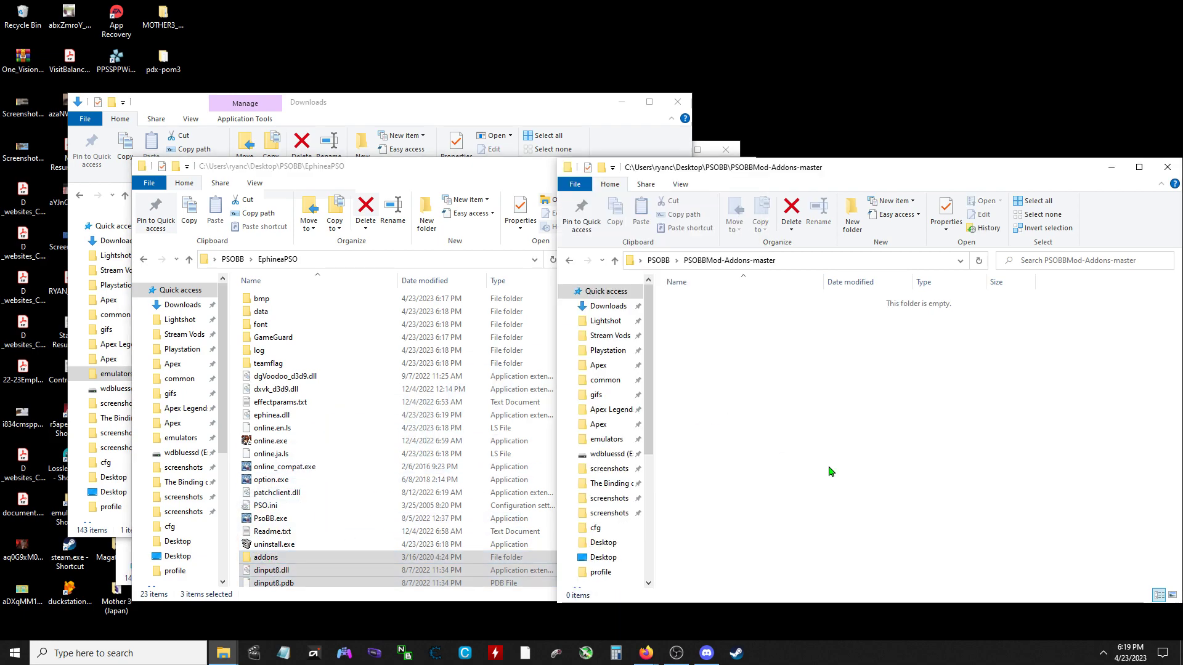
Step: Run online.exe from the EphineaPSO folder and start the game from the Ephinea launcher
double_click(277, 441)
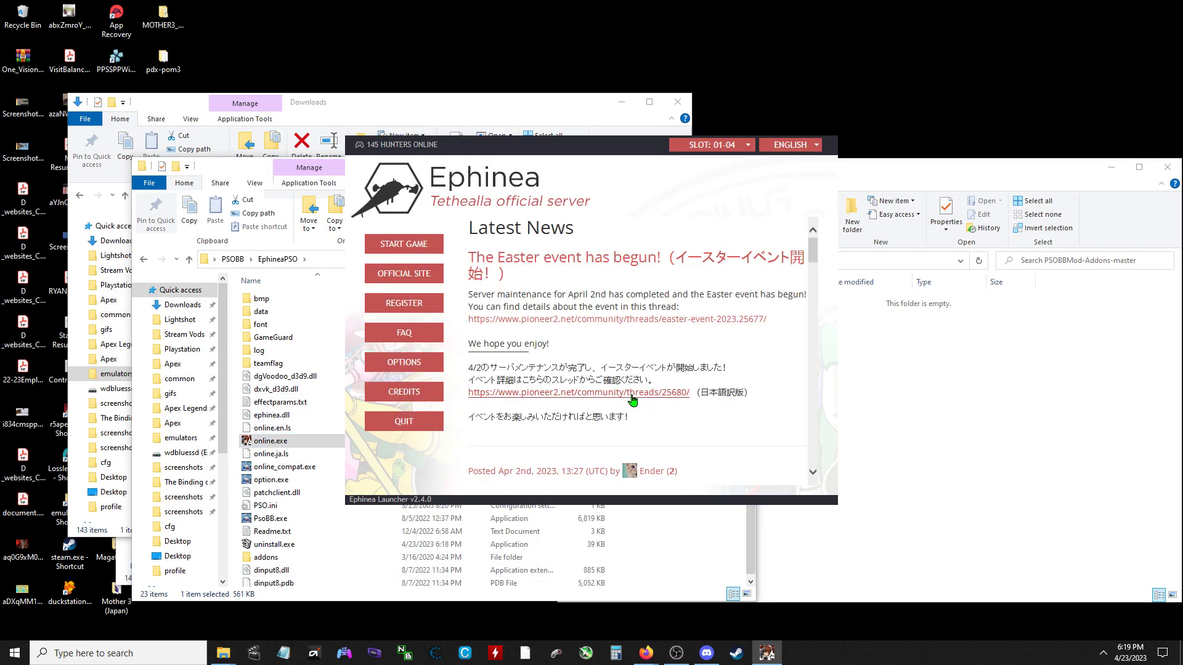
click(394, 245)
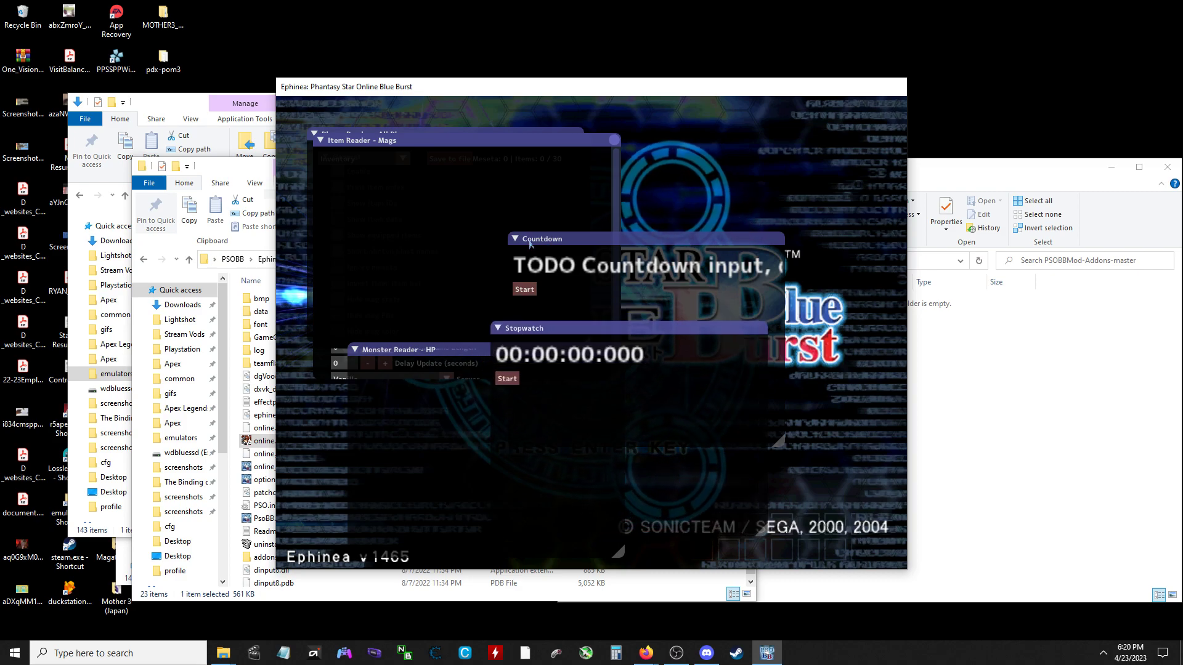
Step: Spread out the overlapping Countdown, Stopwatch, Monster Reader - HP, Item Reader - Mags and Item Reader - Floor addon windows in the game
drag(554, 239, 634, 233)
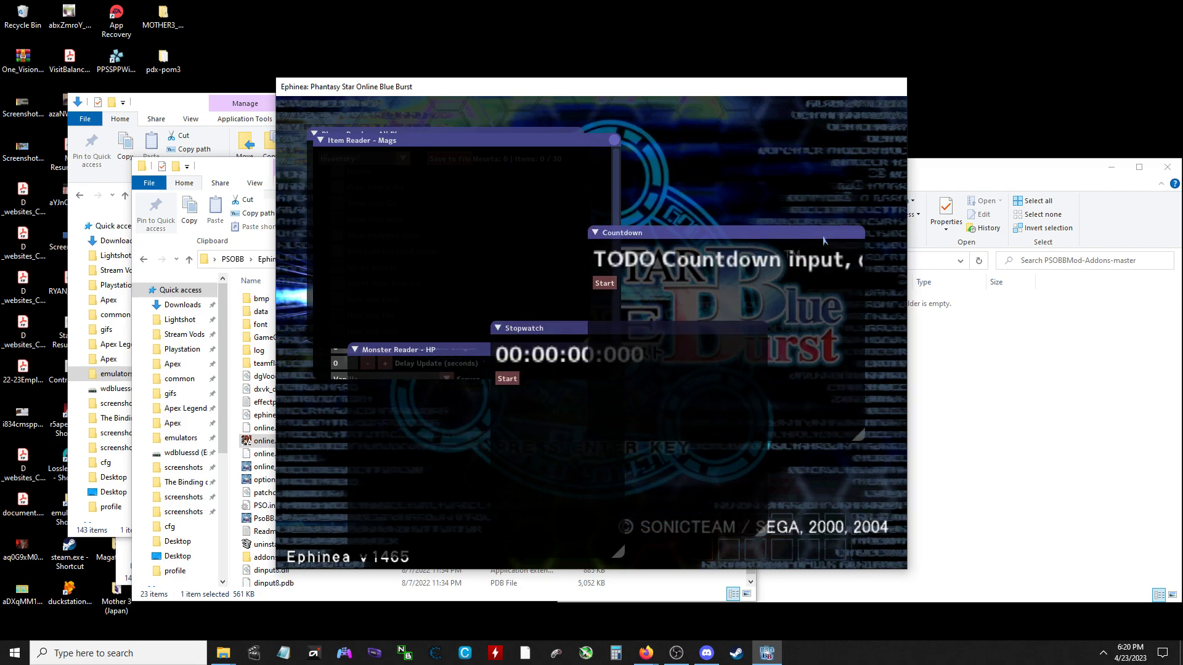
drag(560, 331, 723, 307)
drag(401, 350, 658, 312)
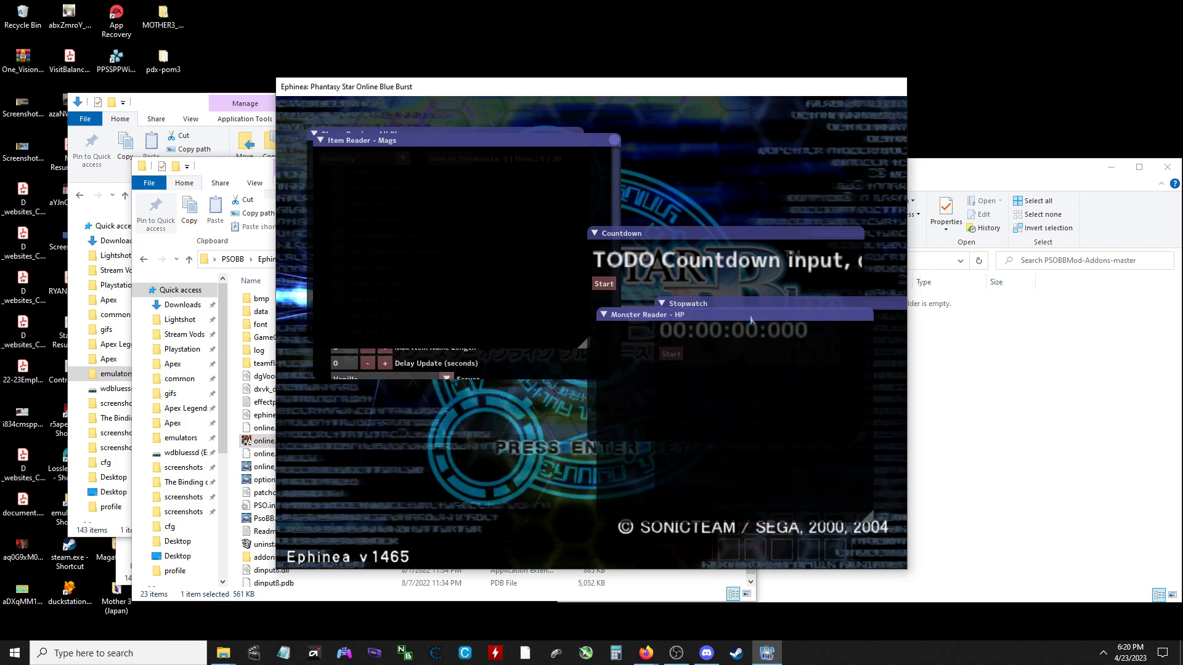
click(455, 182)
drag(456, 182, 455, 399)
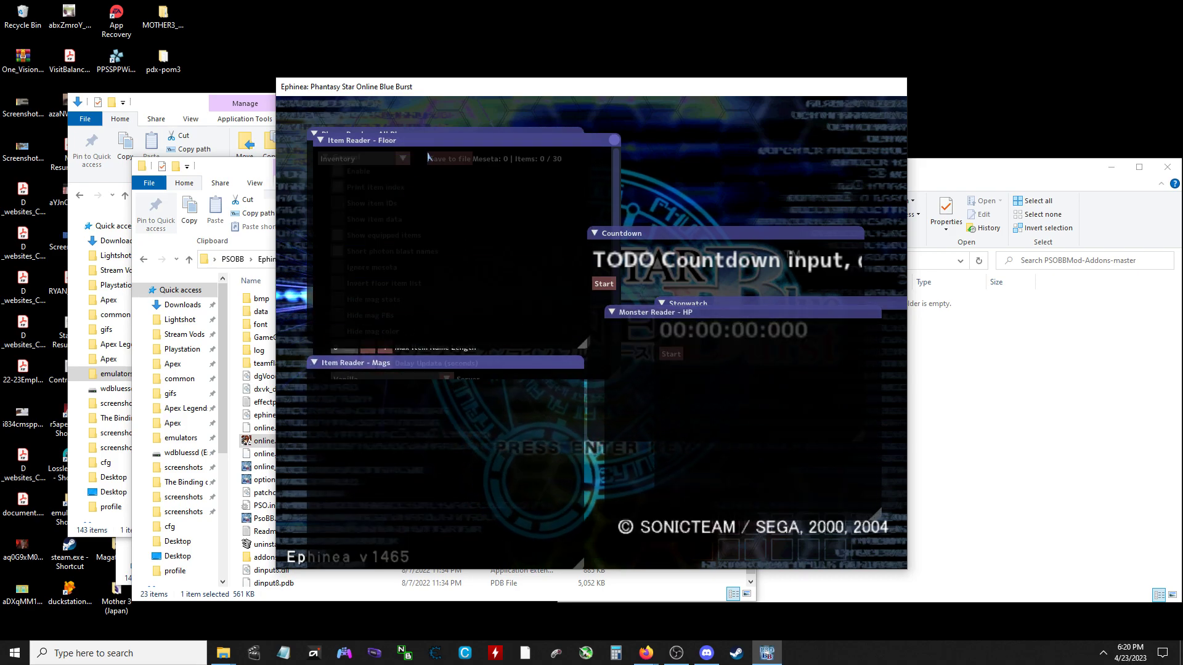
mouse_move(454, 217)
mouse_down()
mouse_move(454, 275)
mouse_move(448, 231)
mouse_up()
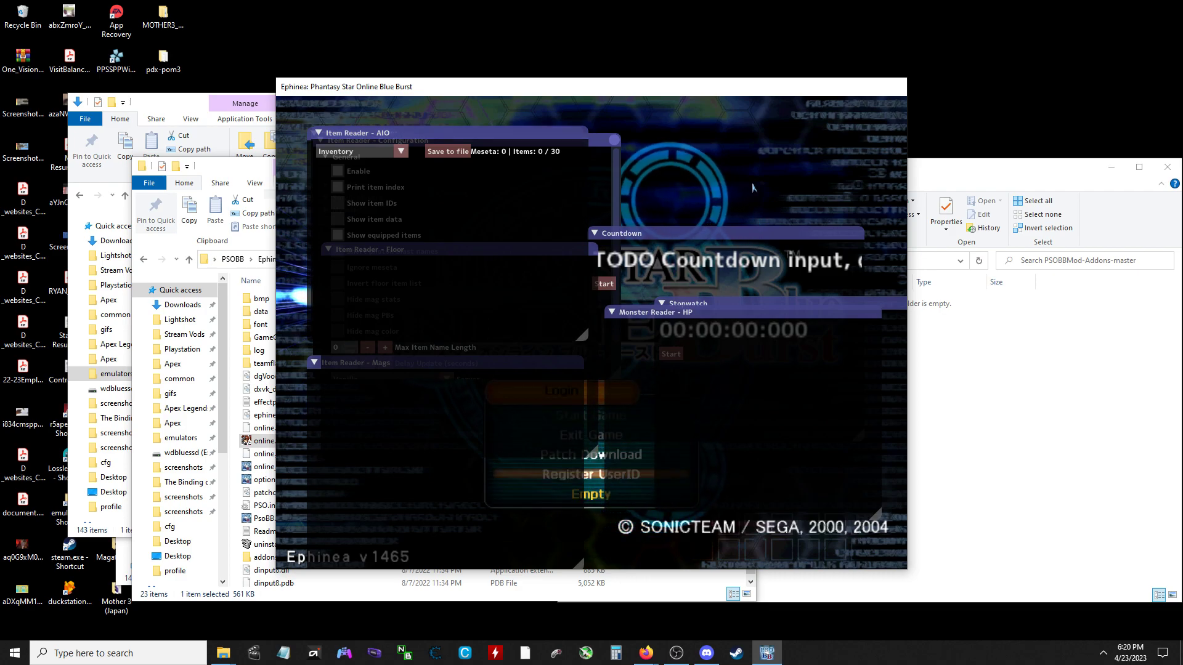